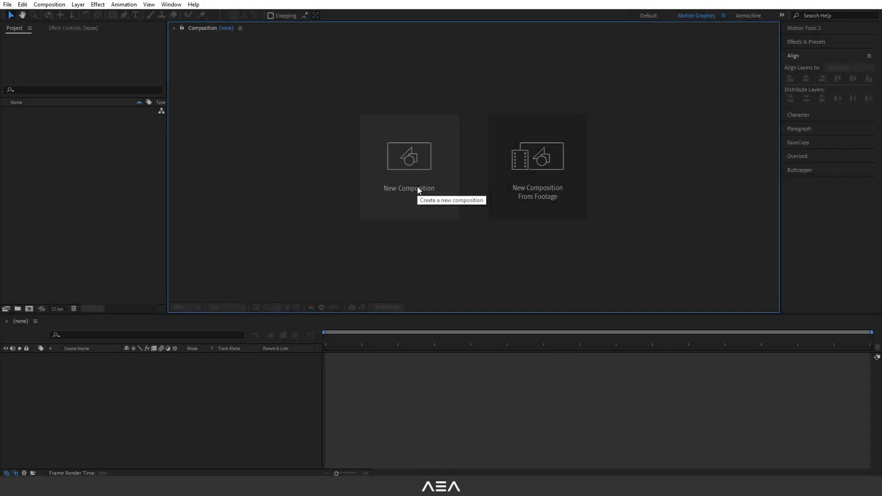
Create the 'Circle Burst Pop' composition at 1920×1080, 24 fps, lasting 0:00:05:00.
{"action": "left_click", "coordinate": [418, 187]}
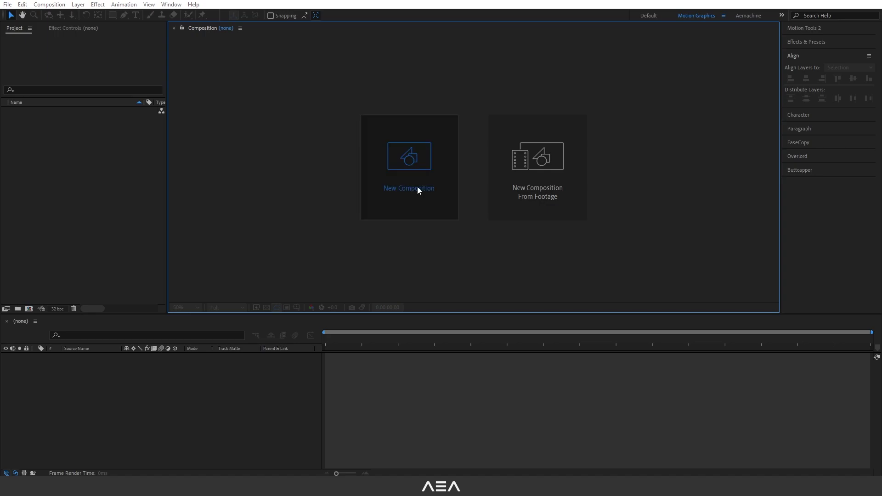
{"action": "key", "text": "ctrl+a"}
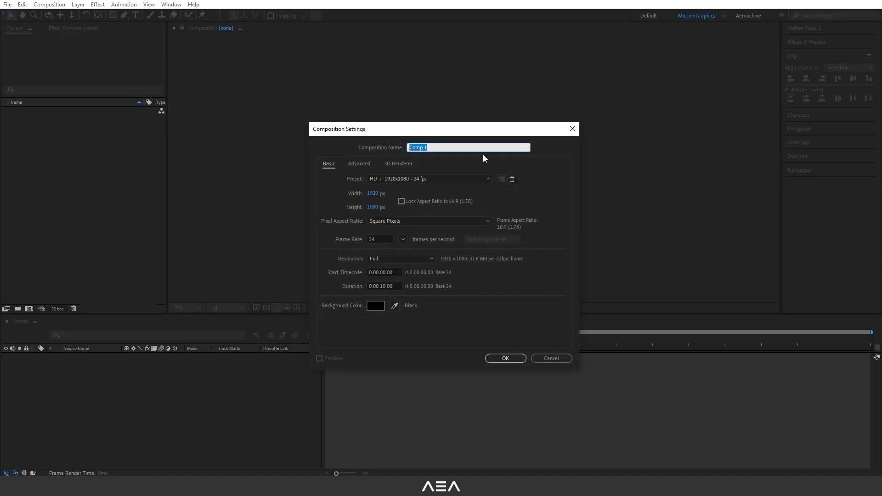
{"action": "type", "text": "Circle Burst Pop"}
{"action": "left_click", "coordinate": [479, 157]}
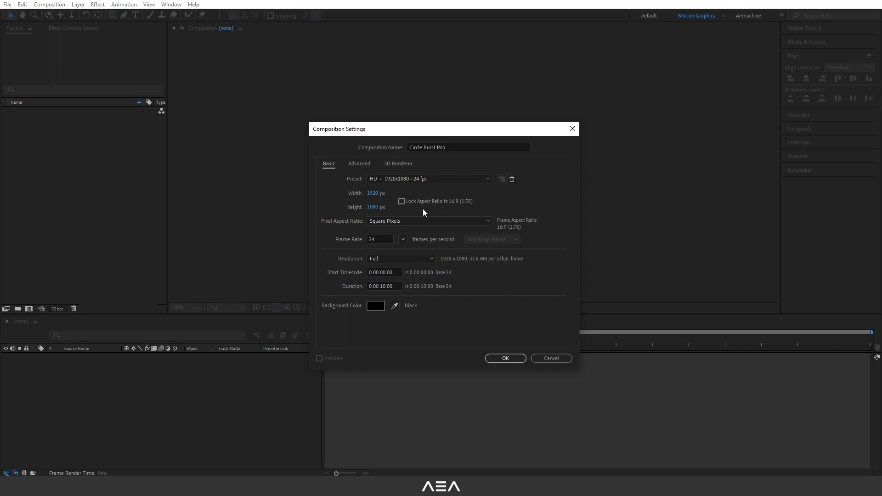
{"action": "left_click", "coordinate": [399, 286]}
{"action": "type", "text": "500"}
{"action": "left_click", "coordinate": [406, 312]}
{"action": "left_click", "coordinate": [506, 358]}
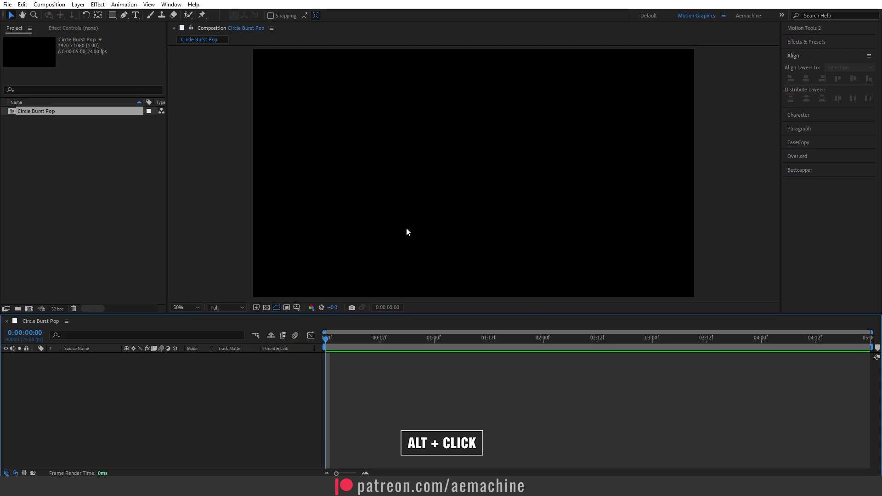
Show title/action safe guides and set the Pen tool to no fill with a white stroke.
{"action": "left_click", "coordinate": [299, 308], "text": "alt"}
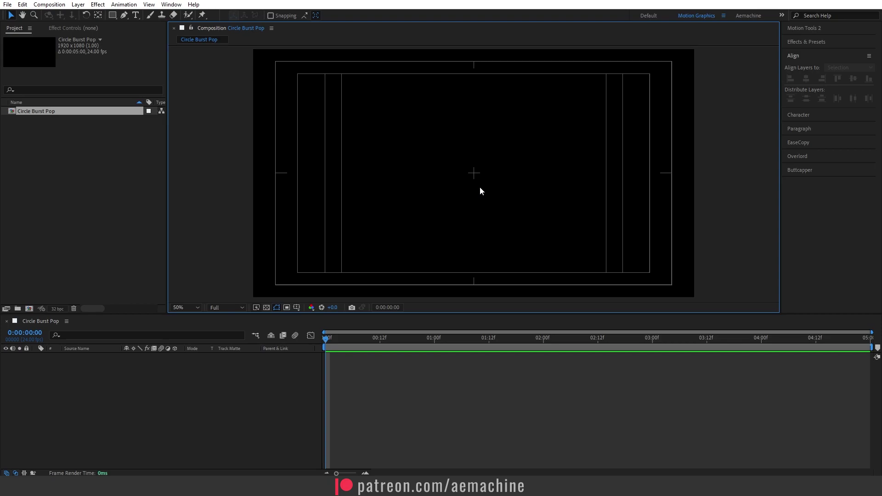
{"action": "left_click", "coordinate": [124, 15]}
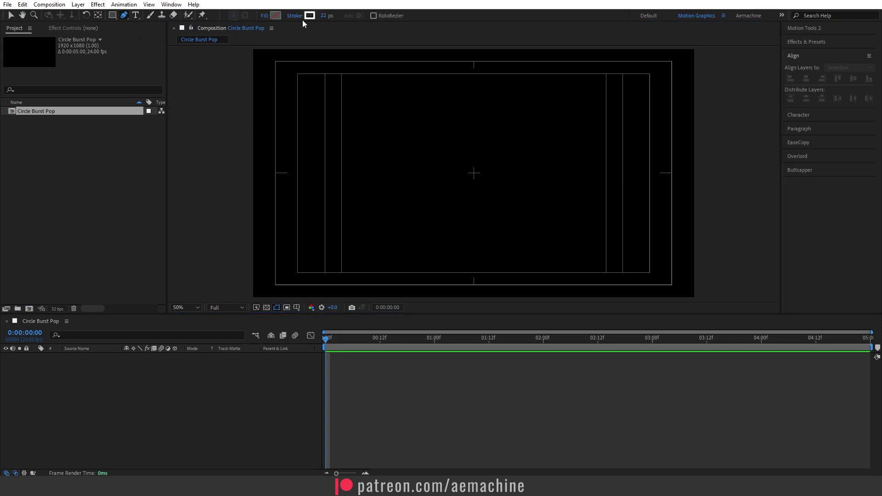
{"action": "left_click", "coordinate": [267, 16]}
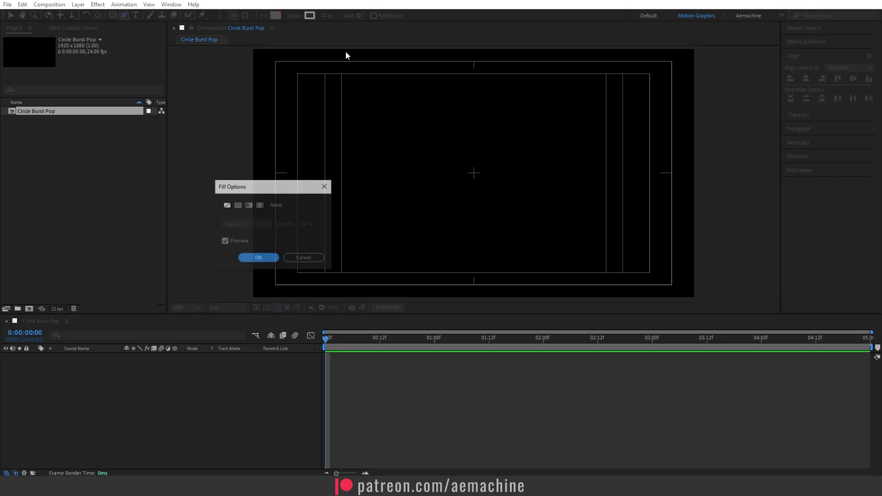
{"action": "left_click", "coordinate": [257, 257]}
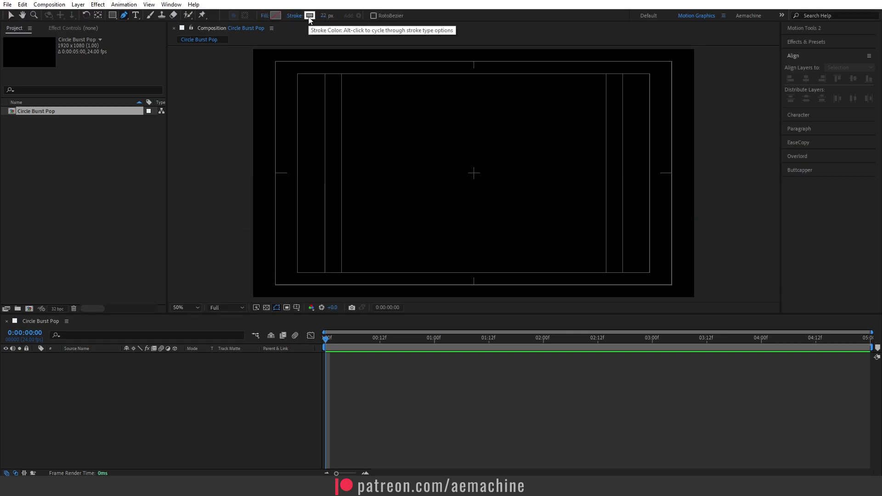
{"action": "left_click", "coordinate": [310, 16]}
{"action": "left_click", "coordinate": [237, 241]}
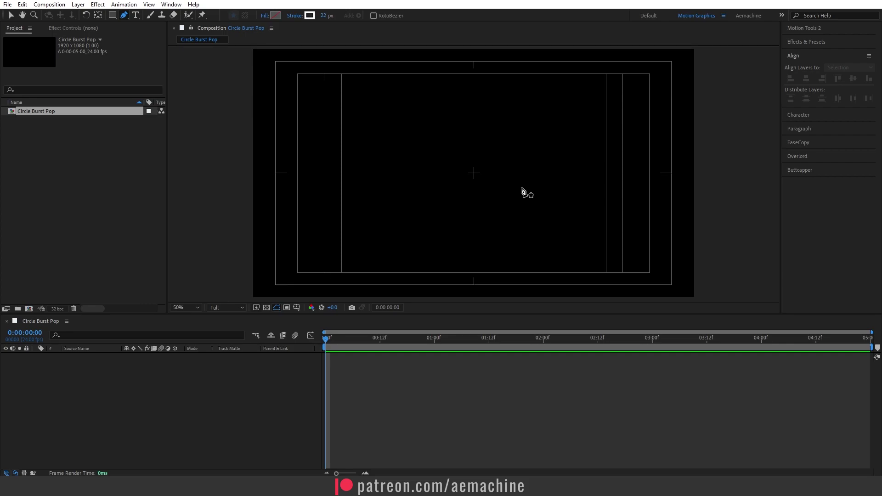
Draw a vertical white line up from the comp centre, centre its anchor and align it horizontally.
{"action": "left_click", "coordinate": [475, 162]}
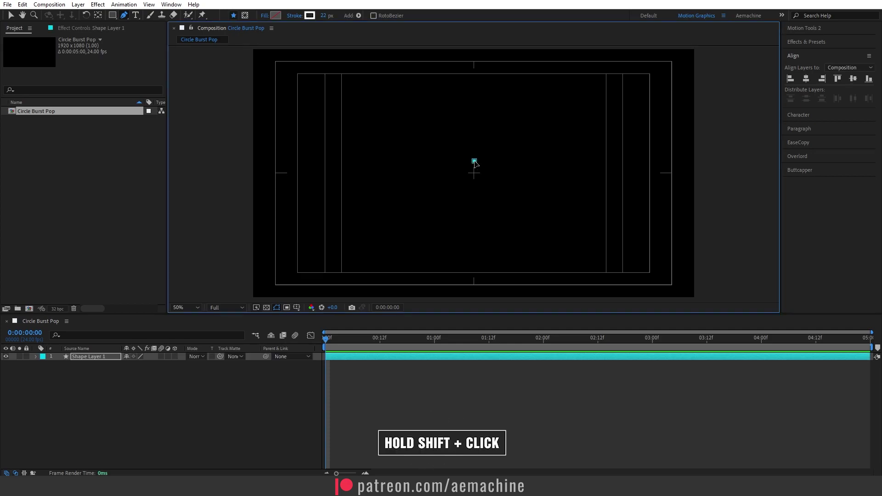
{"action": "left_click", "coordinate": [474, 90], "text": "shift"}
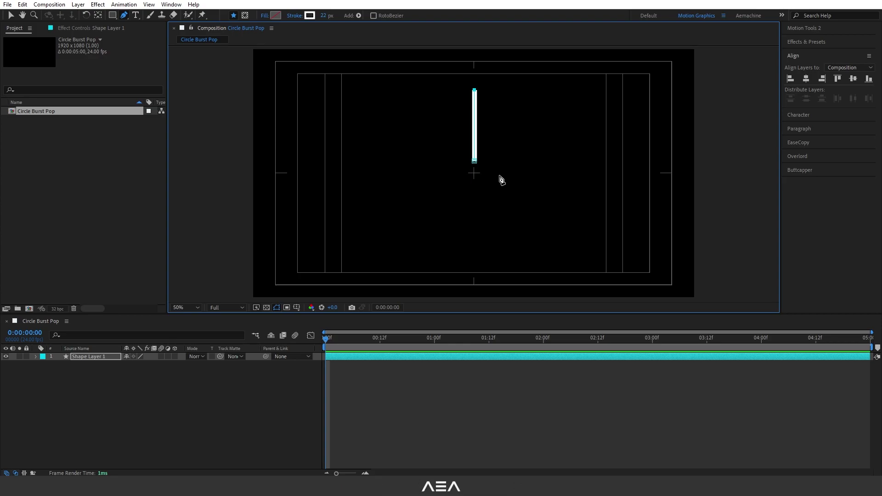
{"action": "left_click", "coordinate": [92, 373]}
{"action": "left_click", "coordinate": [86, 357]}
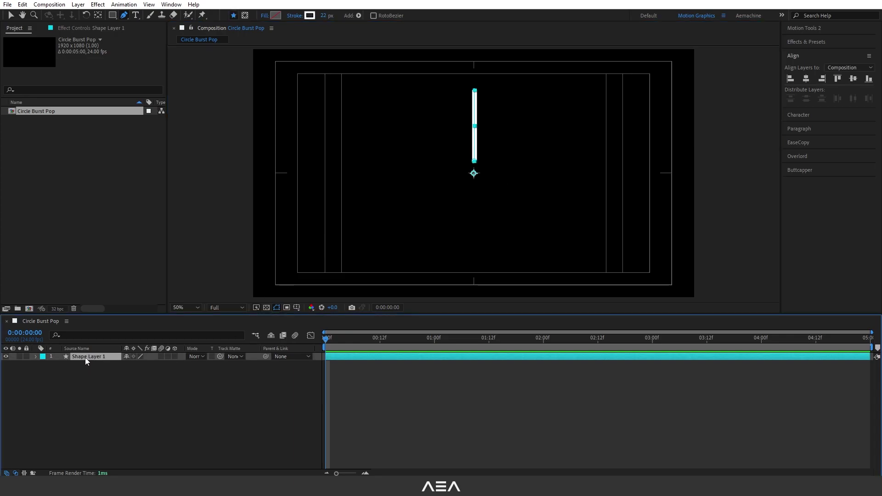
{"action": "key", "text": "ctrl+alt+Home"}
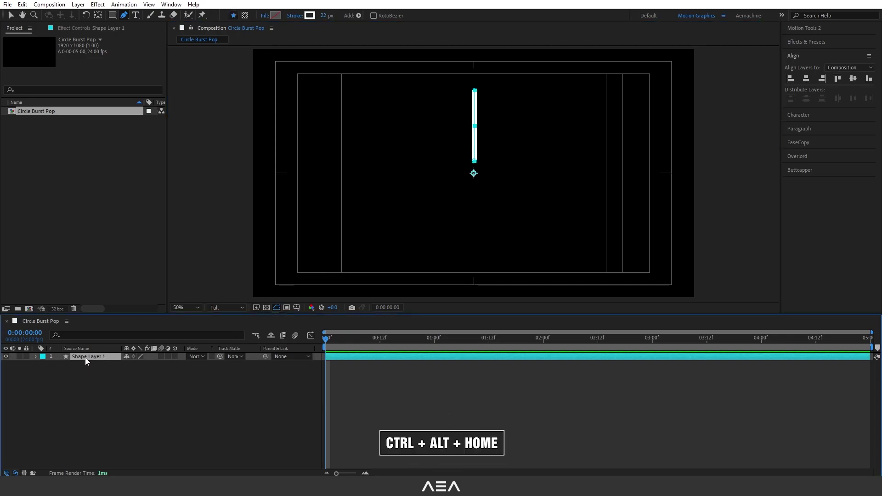
{"action": "key", "text": "ctrl+alt+Home"}
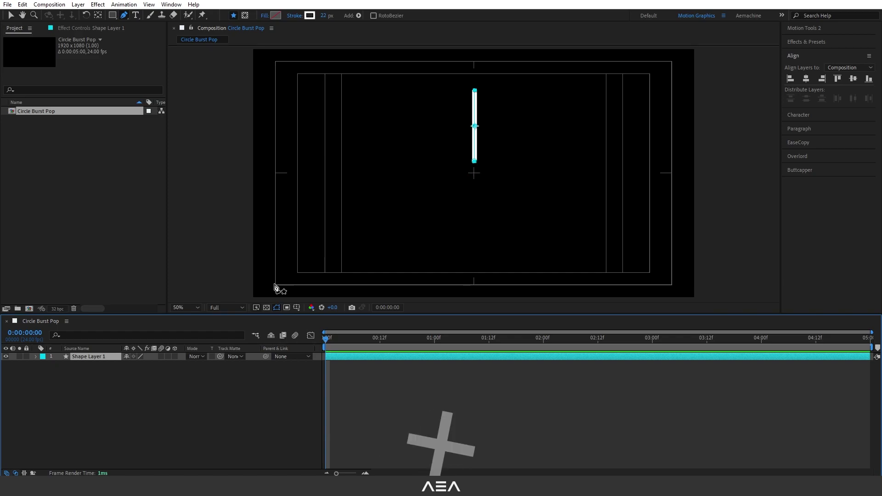
{"action": "left_click", "coordinate": [810, 79]}
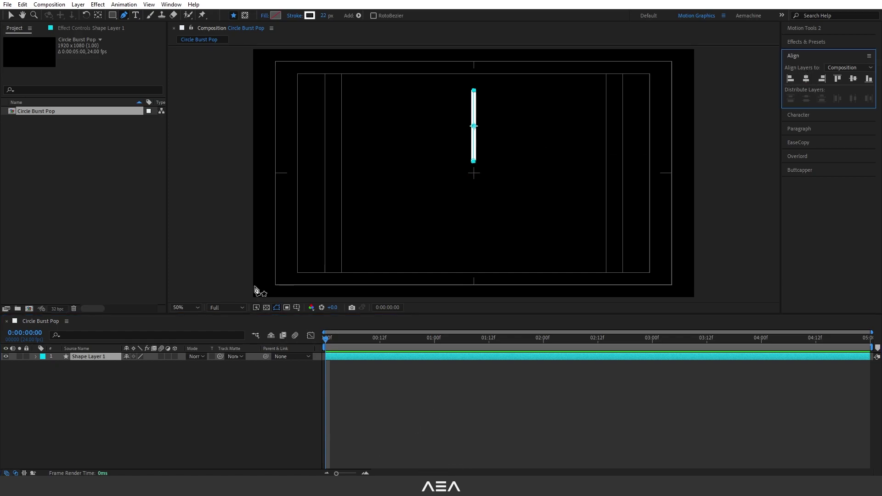
Rename the new shape layer to 'Line'.
{"action": "left_click", "coordinate": [108, 357]}
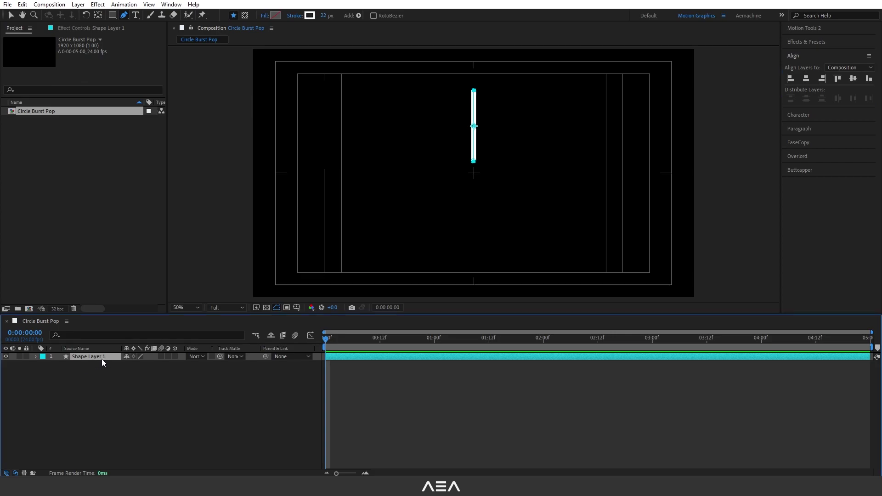
{"action": "key", "text": "Return"}
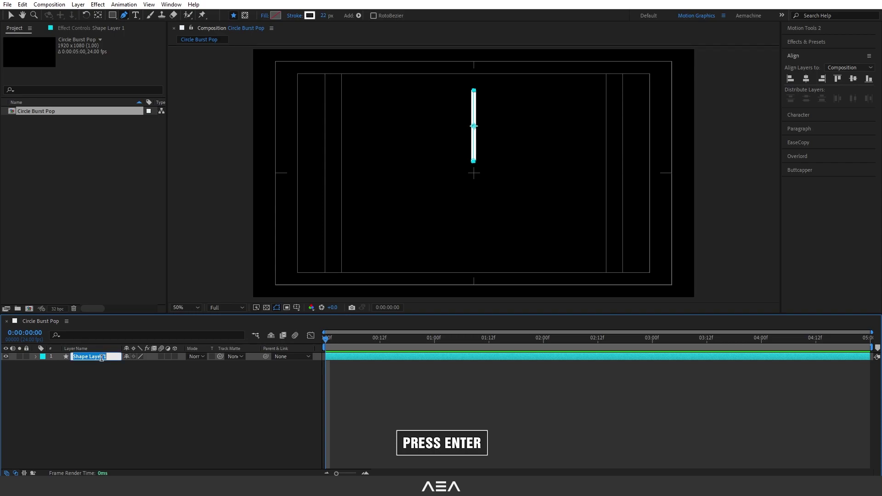
{"action": "type", "text": "Line"}
{"action": "key", "text": "Return"}
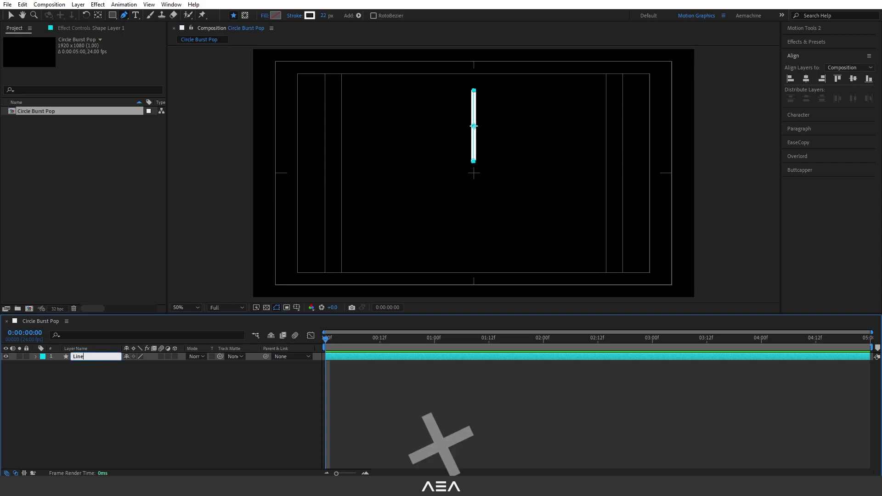
{"action": "left_click", "coordinate": [37, 365]}
Add a Repeater to the Line layer with 12 copies.
{"action": "left_click", "coordinate": [36, 356]}
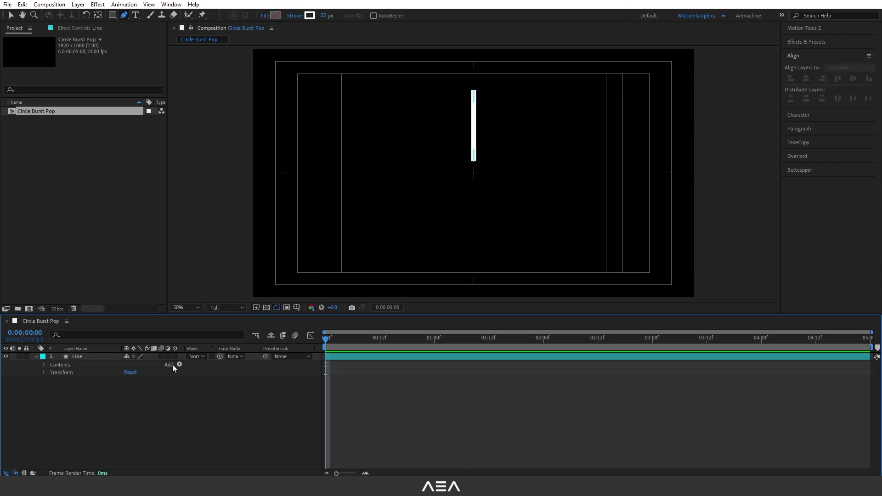
{"action": "left_click", "coordinate": [179, 365]}
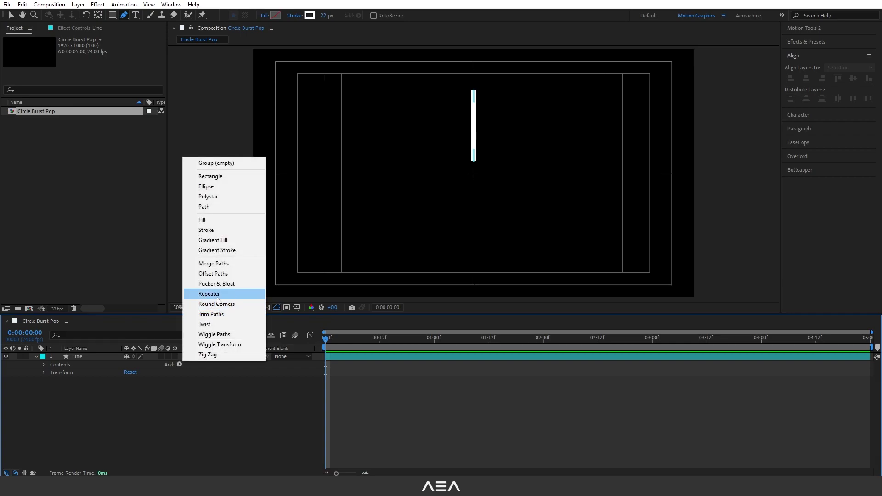
{"action": "left_click", "coordinate": [202, 294]}
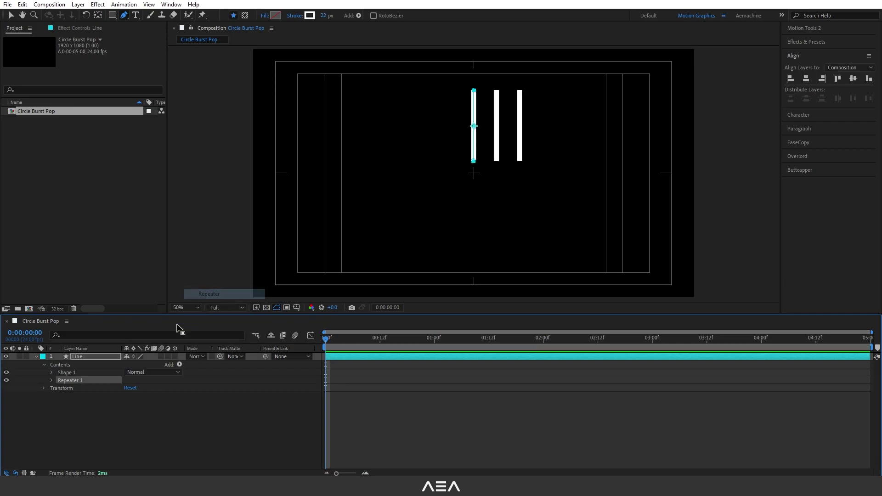
{"action": "left_click", "coordinate": [51, 380]}
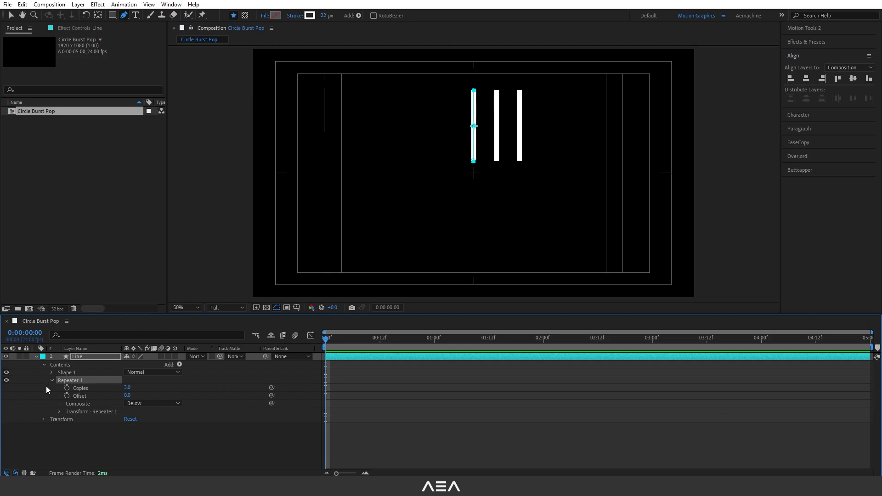
{"action": "left_click", "coordinate": [128, 388]}
{"action": "type", "text": "12"}
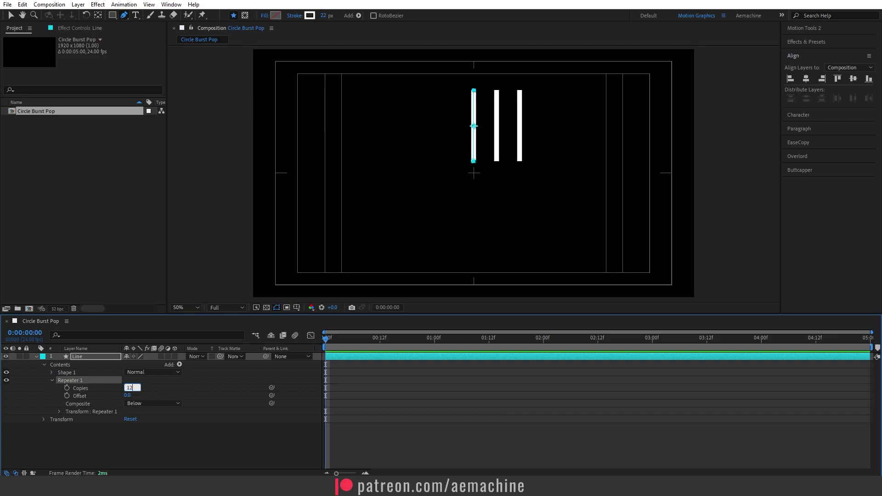
{"action": "left_click", "coordinate": [167, 386]}
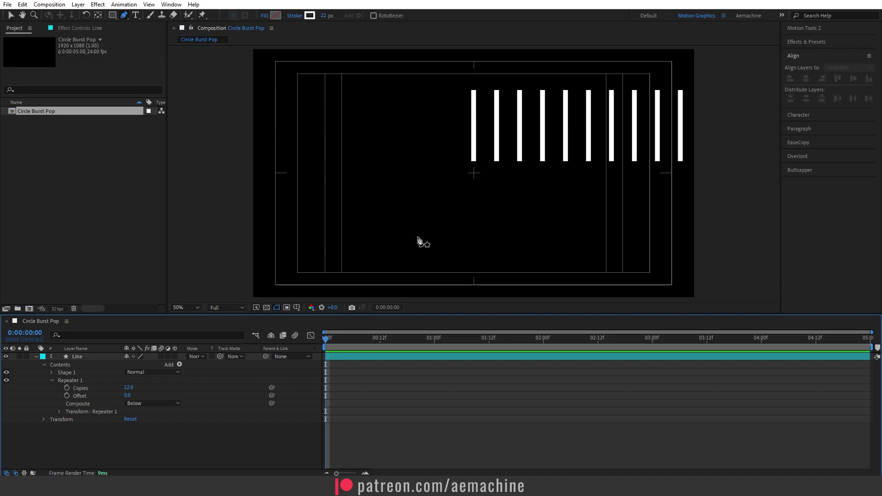
Set the Repeater transform Position X to 0 and Rotation to 360/12 (30°).
{"action": "left_click", "coordinate": [59, 412]}
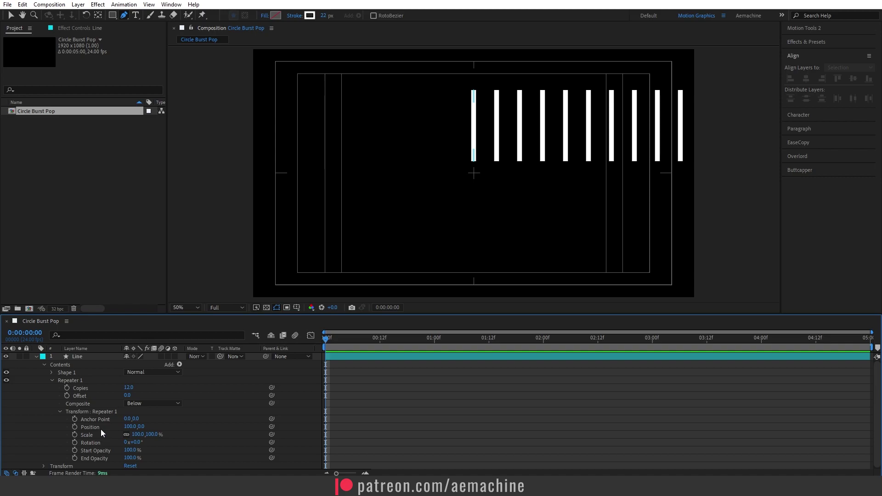
{"action": "left_click", "coordinate": [128, 426]}
{"action": "type", "text": "0"}
{"action": "key", "text": "Return"}
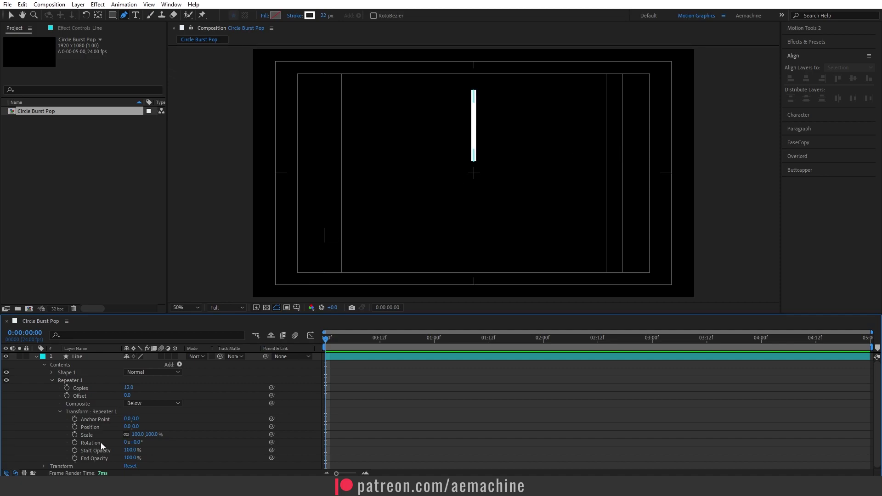
{"action": "left_click", "coordinate": [136, 442]}
{"action": "type", "text": "360"}
{"action": "type", "text": "/12"}
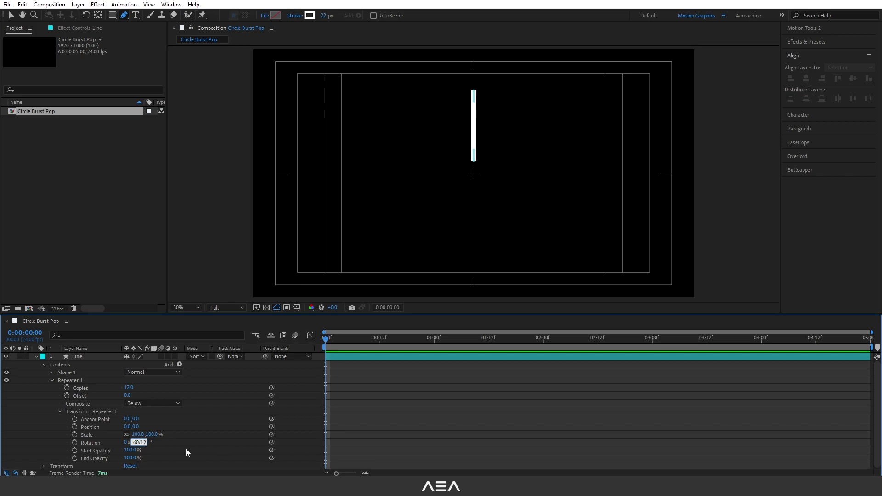
{"action": "key", "text": "Return"}
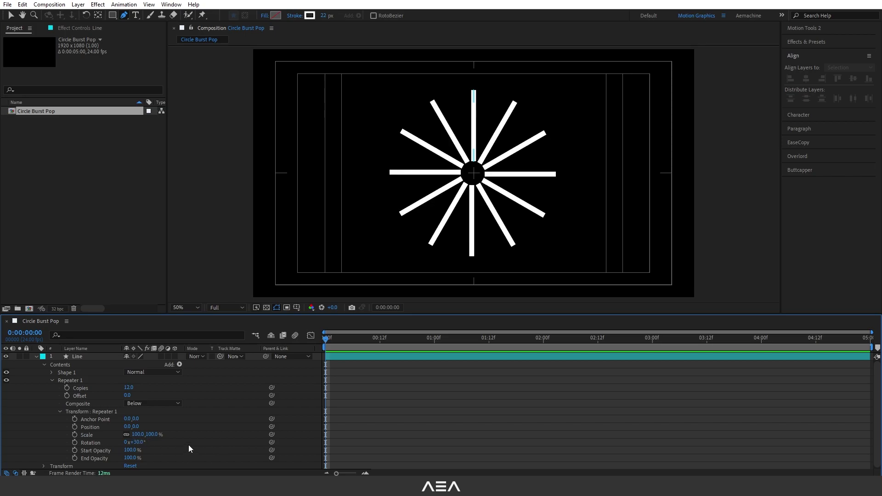
{"action": "left_click", "coordinate": [59, 412]}
{"action": "left_click", "coordinate": [51, 380]}
Add Trim Paths to the Line layer, placed below the Repeater.
{"action": "left_click", "coordinate": [180, 364]}
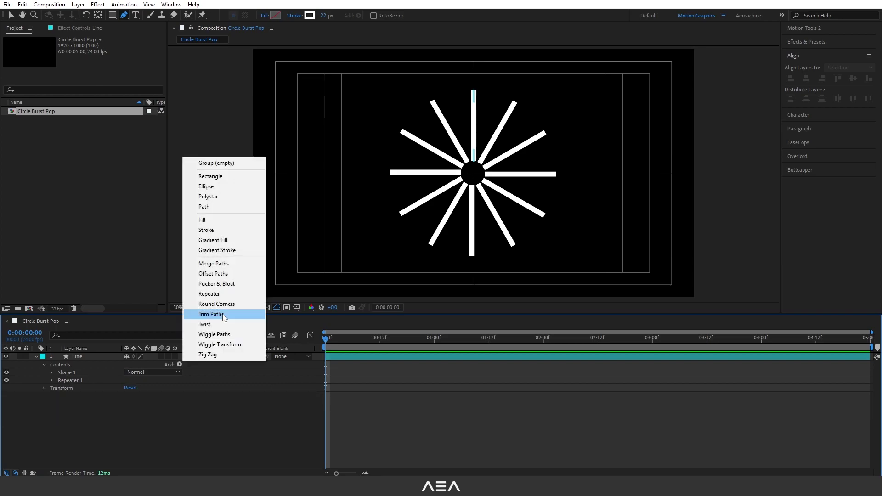
{"action": "left_click", "coordinate": [211, 314]}
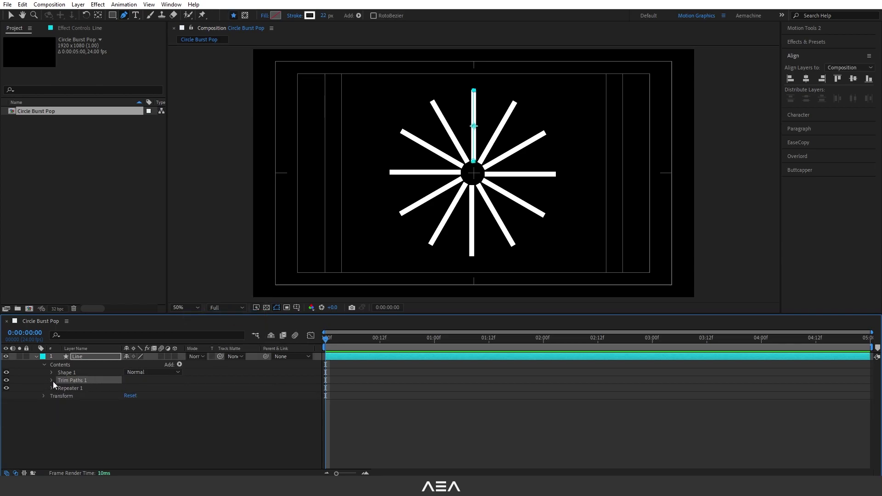
{"action": "left_click_drag", "start_coordinate": [81, 384], "coordinate": [94, 390]}
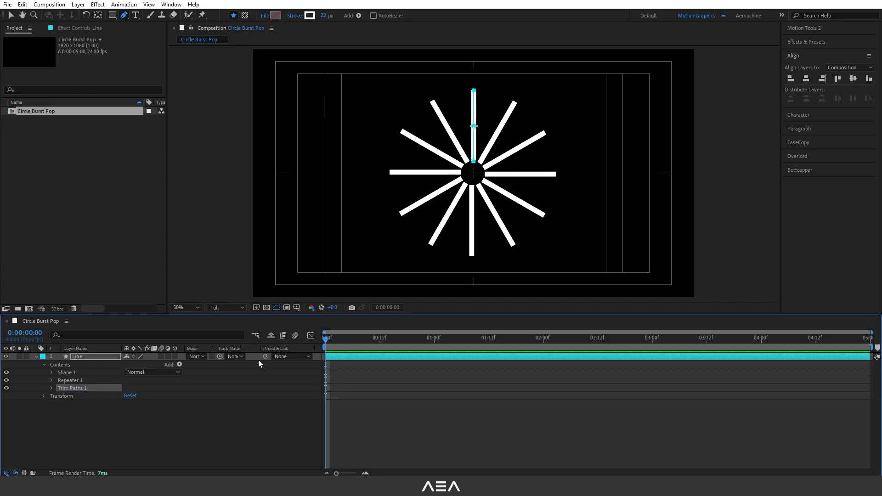
{"action": "left_click", "coordinate": [51, 388]}
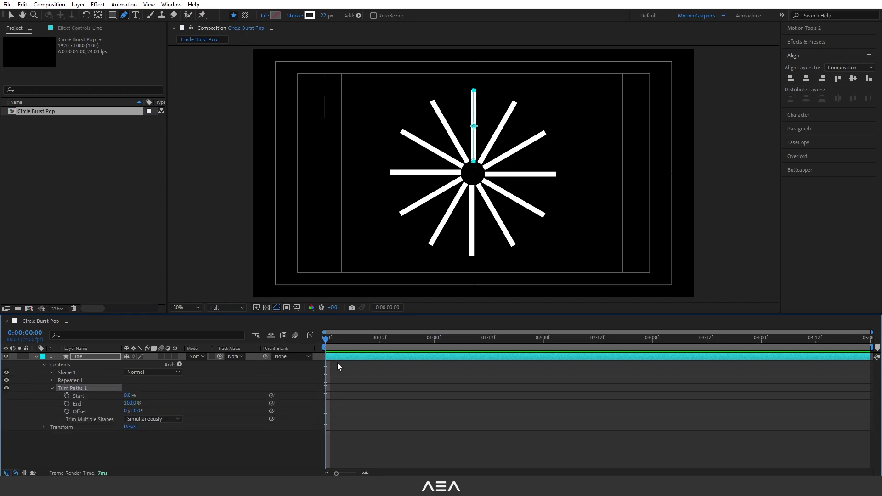
Keyframe Trim Paths Start and End at 0% on frame 4 and 100% on frame 12.
{"action": "key", "text": "Page_Down"}
{"action": "key", "text": "Page_Down"}
{"action": "key", "text": "Page_Down"}
{"action": "key", "text": "Page_Down"}
{"action": "left_click", "coordinate": [67, 395]}
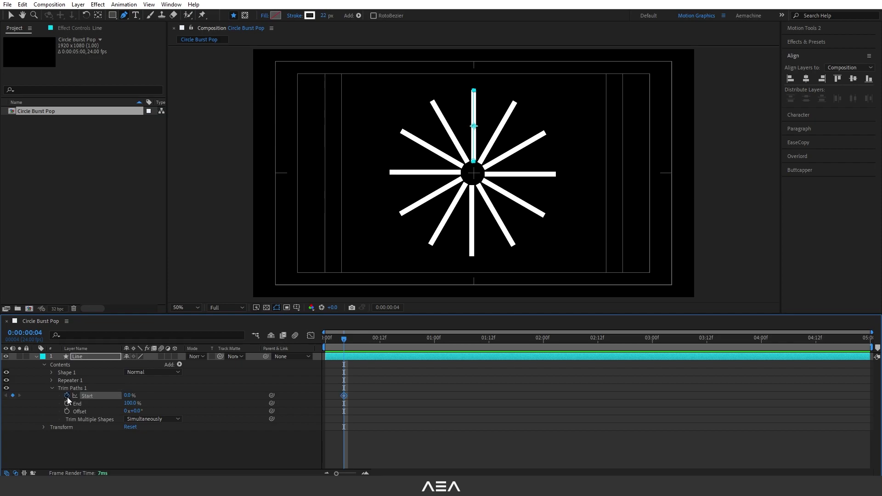
{"action": "left_click", "coordinate": [67, 403]}
{"action": "type", "text": "0"}
{"action": "left_click", "coordinate": [168, 401]}
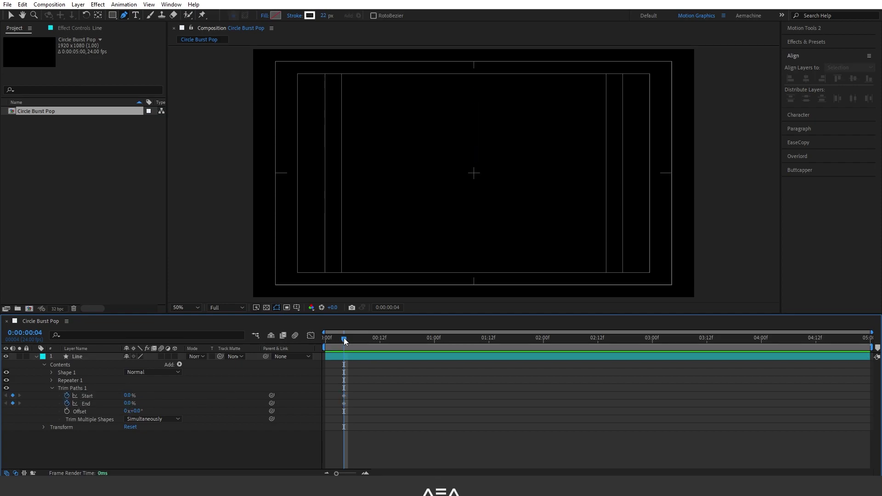
{"action": "left_click_drag", "start_coordinate": [345, 339], "coordinate": [380, 345]}
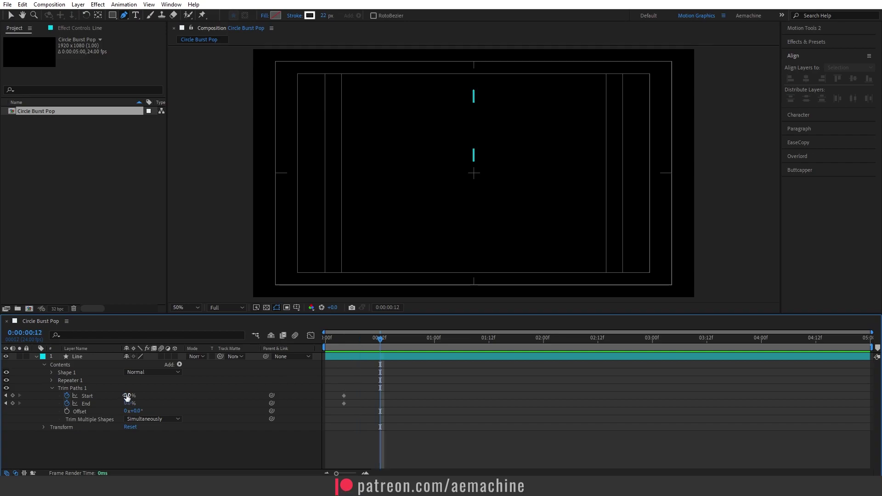
{"action": "left_click_drag", "start_coordinate": [127, 397], "coordinate": [261, 399]}
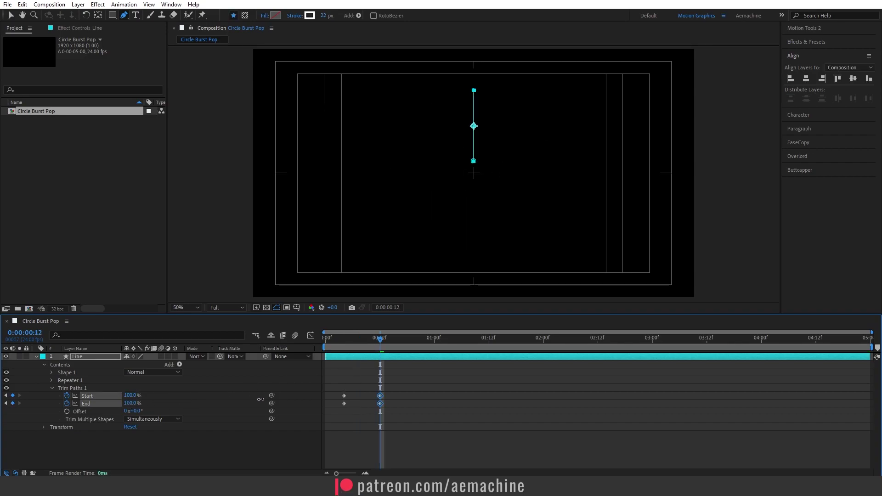
Easy Ease all trim keyframes, offset the Start keyframes later, and preview the timing.
{"action": "left_click_drag", "start_coordinate": [435, 386], "coordinate": [321, 417]}
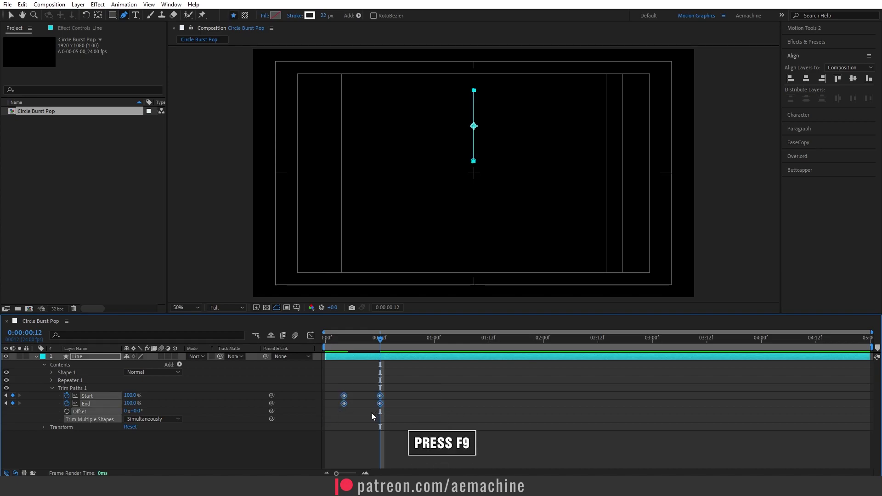
{"action": "key", "text": "F9"}
{"action": "left_click_drag", "start_coordinate": [428, 390], "coordinate": [364, 401]}
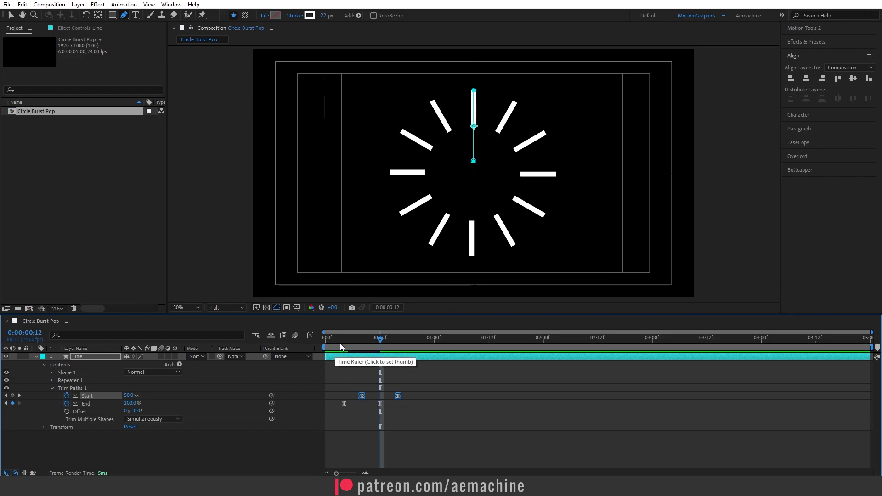
{"action": "key", "text": "Home"}
{"action": "key", "text": "space"}
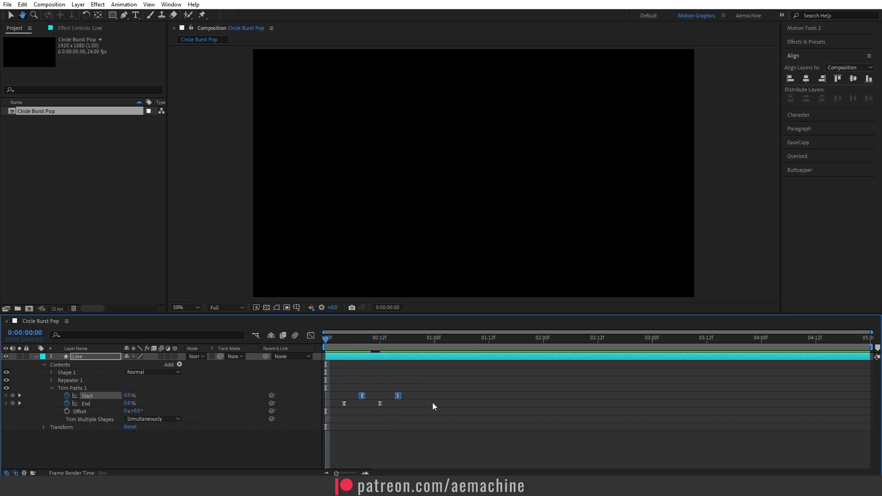
{"action": "key", "text": "space"}
{"action": "left_click_drag", "start_coordinate": [403, 342], "coordinate": [371, 364]}
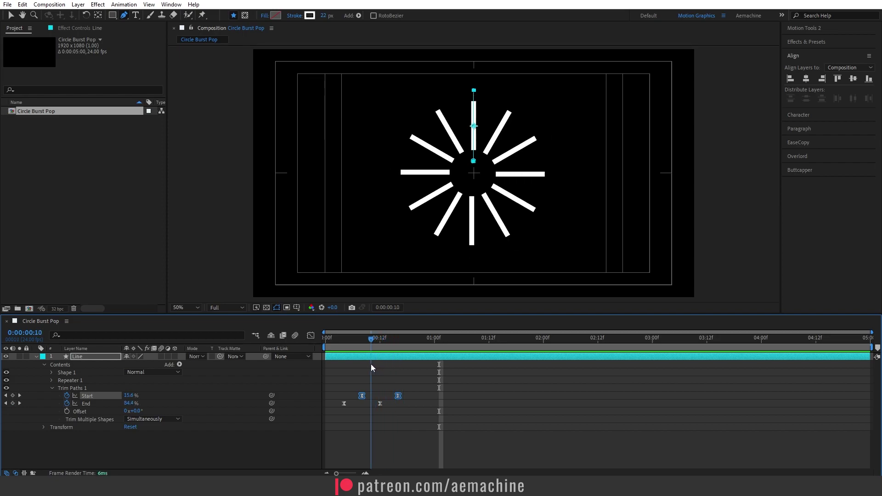
Set Stroke 1's Line Cap to Round Cap.
{"action": "left_click", "coordinate": [51, 373]}
{"action": "left_click", "coordinate": [59, 388]}
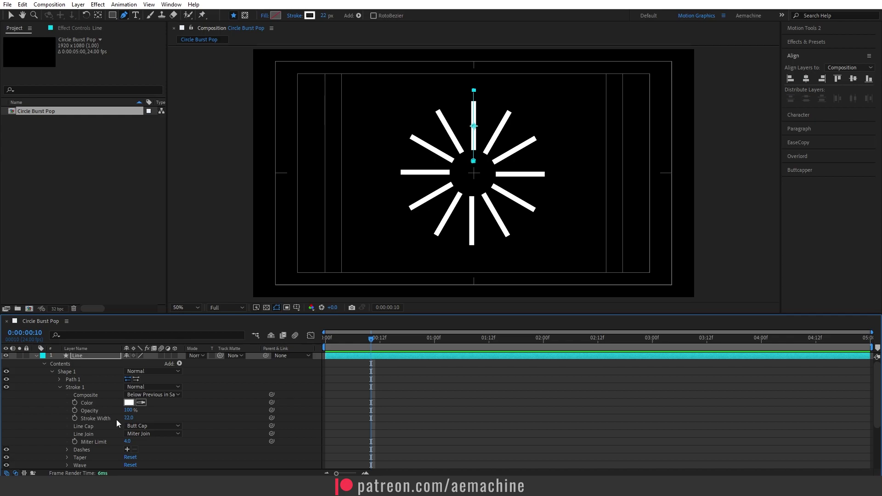
{"action": "left_click", "coordinate": [166, 427]}
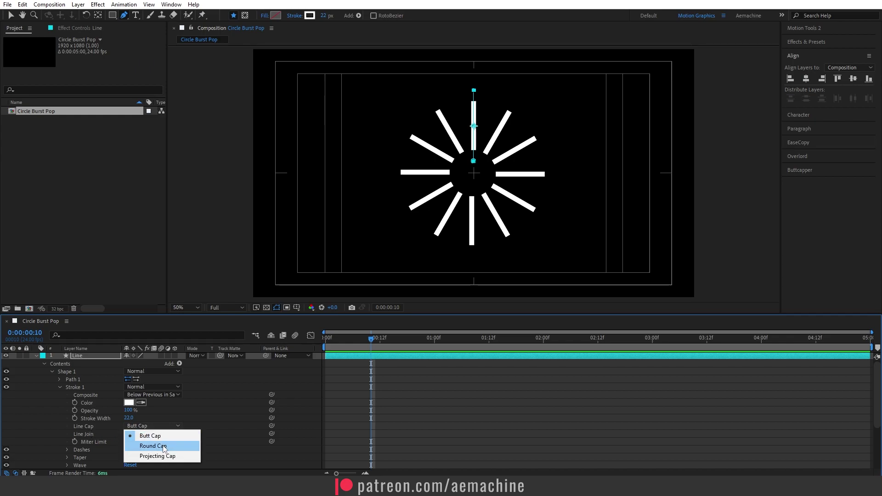
{"action": "left_click", "coordinate": [153, 446]}
Collapse the stroke settings and turn off Stroke 1's visibility.
{"action": "key", "text": "F2"}
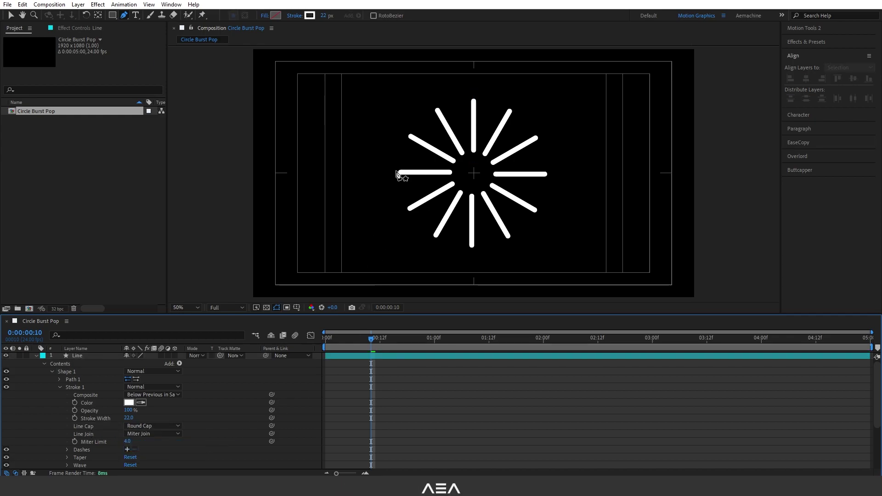
{"action": "left_click", "coordinate": [76, 419]}
{"action": "left_click", "coordinate": [60, 387]}
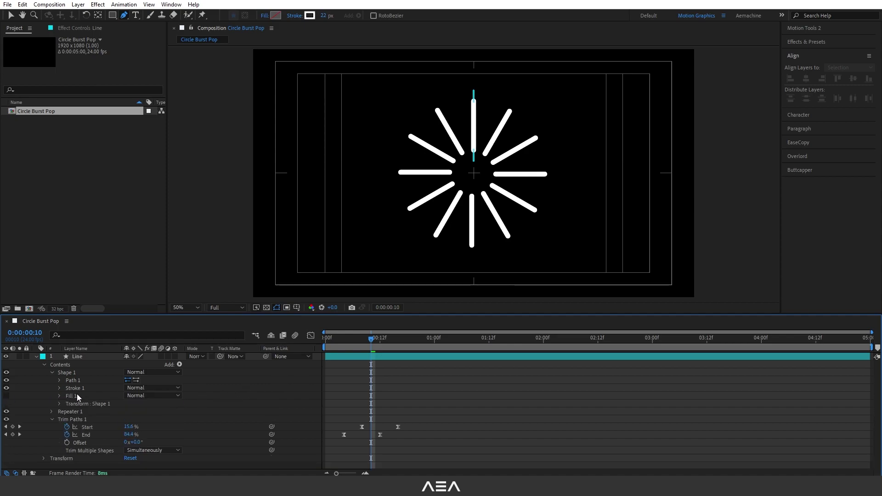
{"action": "left_click", "coordinate": [84, 389]}
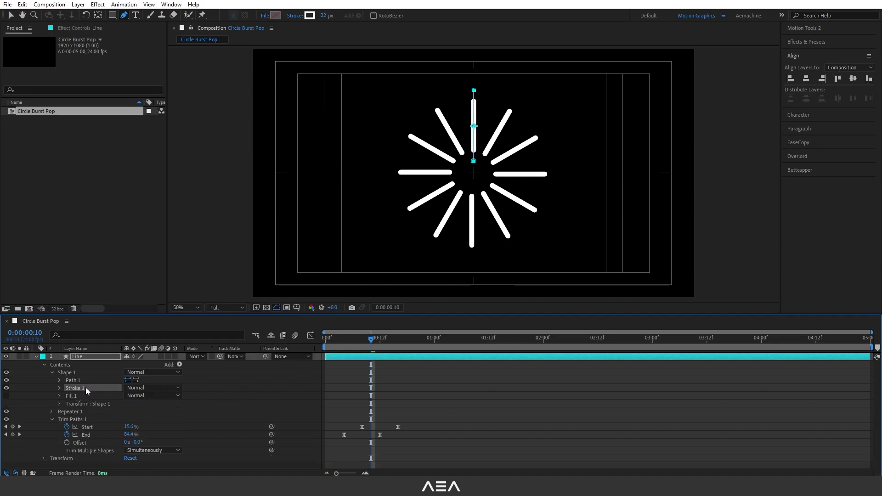
{"action": "left_click", "coordinate": [6, 387]}
{"action": "left_click", "coordinate": [179, 364]}
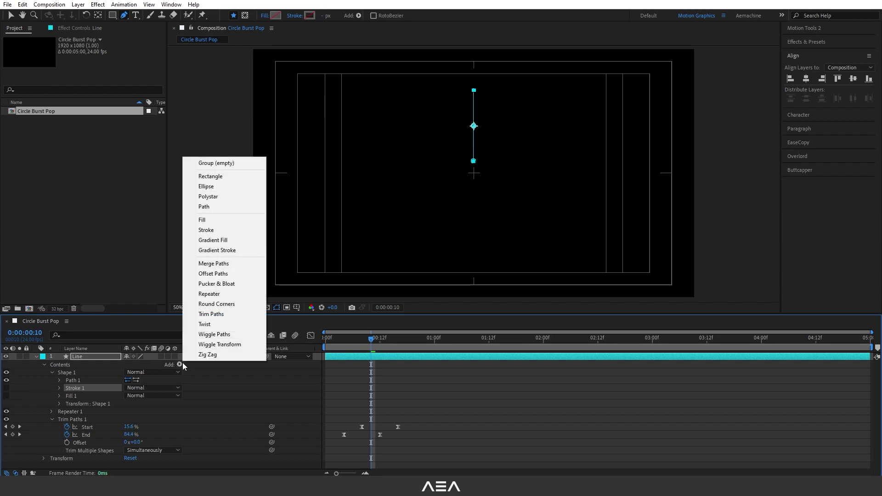
Add a Gradient Stroke to the lines with width 21 and Round Cap ends.
{"action": "left_click", "coordinate": [234, 251]}
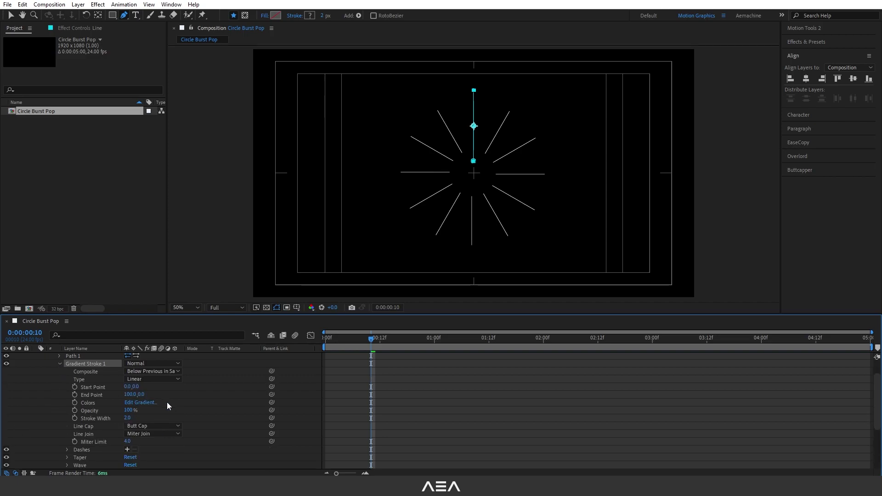
{"action": "left_click_drag", "start_coordinate": [131, 417], "coordinate": [140, 417]}
{"action": "left_click", "coordinate": [174, 417]}
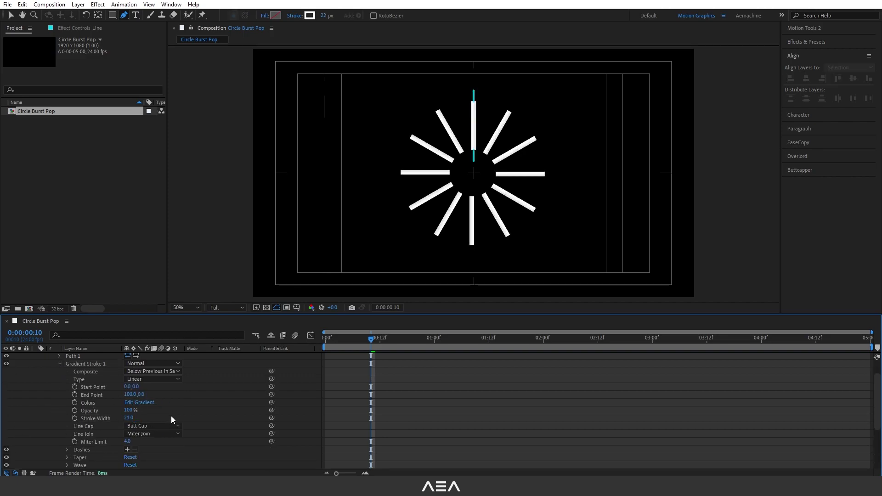
{"action": "left_click", "coordinate": [156, 425]}
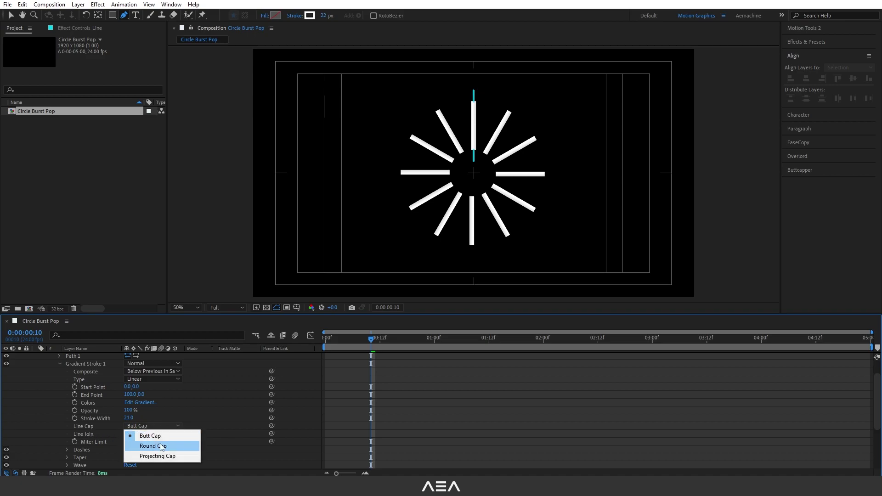
{"action": "left_click", "coordinate": [161, 446]}
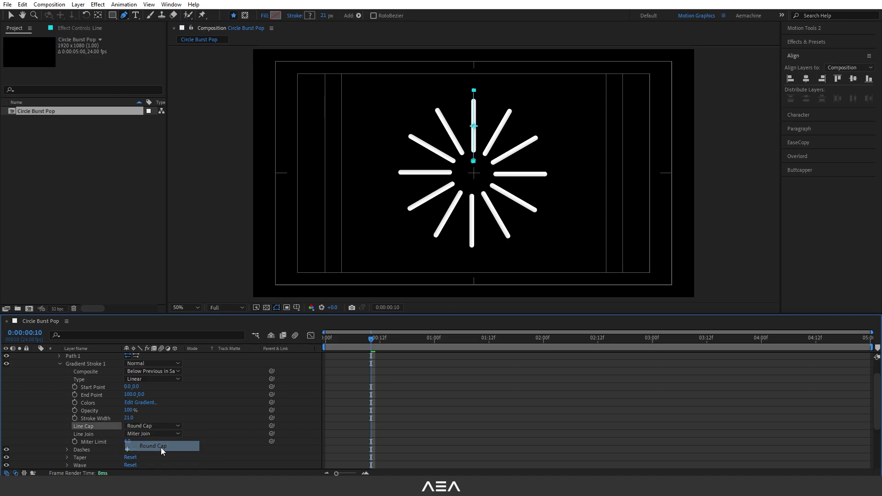
{"action": "left_click", "coordinate": [217, 421]}
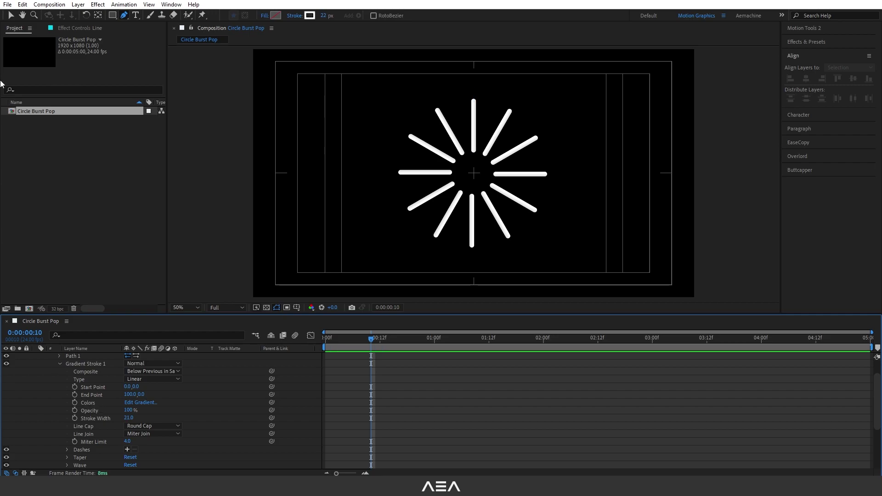
{"action": "left_click", "coordinate": [10, 16]}
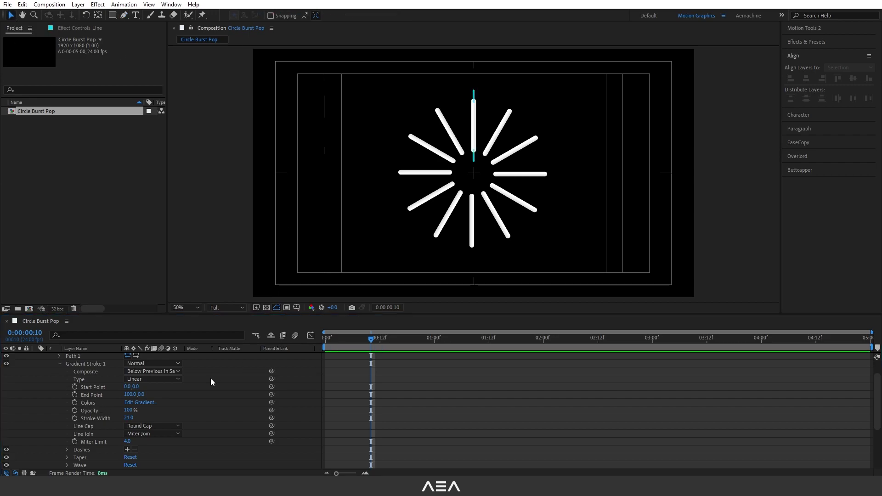
Stretch the gradient along the lines and blend it from yellow-green to mint green 00FF9C.
{"action": "left_click", "coordinate": [92, 387]}
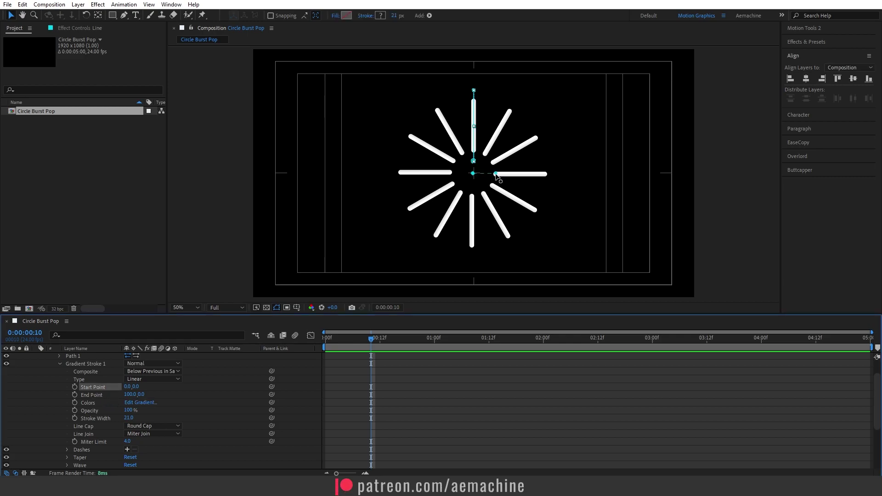
{"action": "mouse_move", "coordinate": [495, 174]}
{"action": "left_mouse_down"}
{"action": "mouse_move", "coordinate": [483, 165]}
{"action": "mouse_move", "coordinate": [528, 140]}
{"action": "mouse_move", "coordinate": [513, 145]}
{"action": "left_mouse_up"}
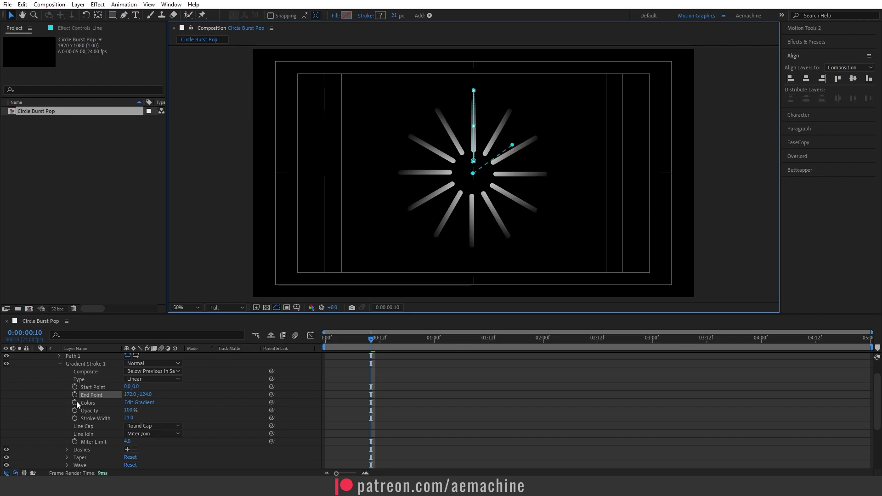
{"action": "left_click", "coordinate": [151, 404]}
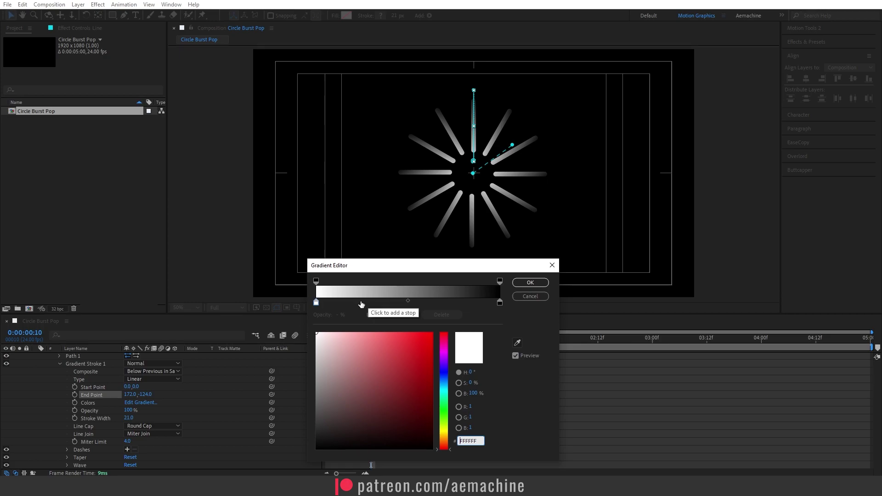
{"action": "left_click", "coordinate": [316, 302]}
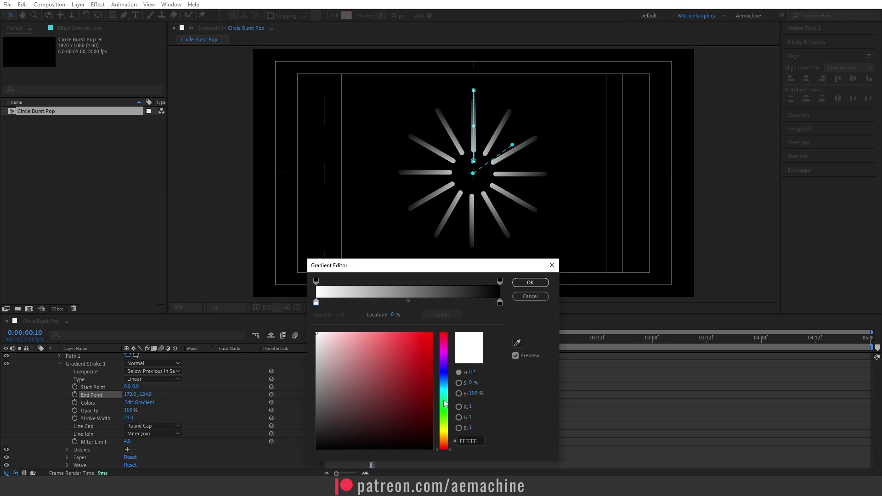
{"action": "left_click_drag", "start_coordinate": [445, 403], "coordinate": [450, 413]}
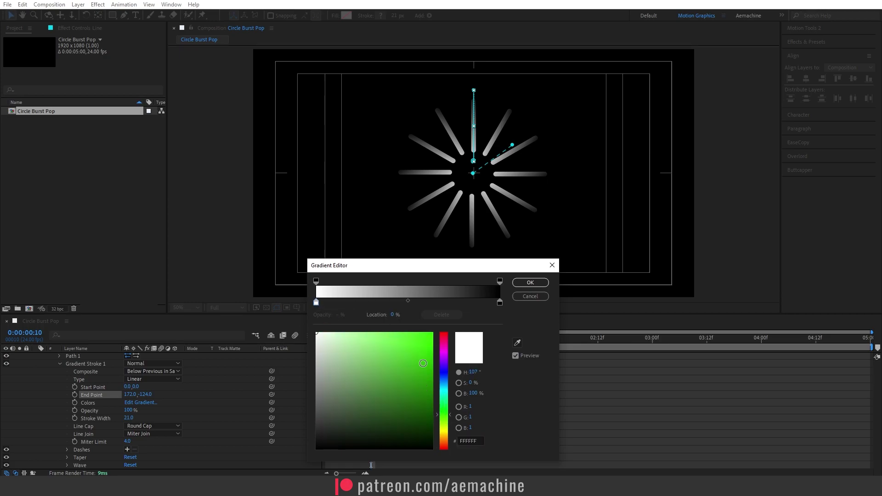
{"action": "left_click_drag", "start_coordinate": [423, 363], "coordinate": [432, 334]}
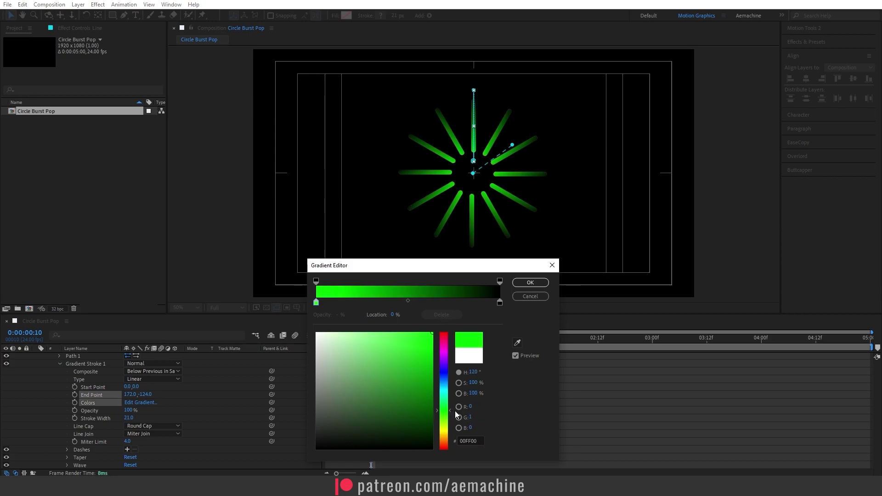
{"action": "left_click_drag", "start_coordinate": [453, 413], "coordinate": [454, 421]}
{"action": "left_click", "coordinate": [499, 302]}
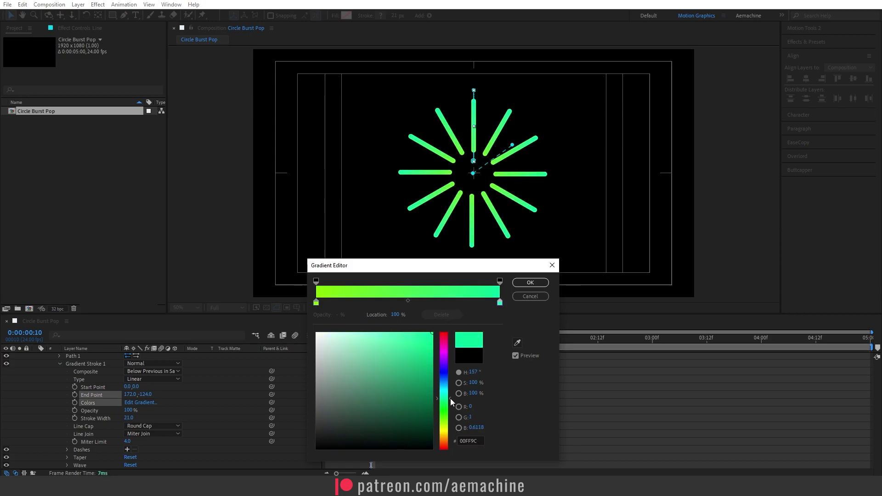
{"action": "left_click", "coordinate": [530, 282]}
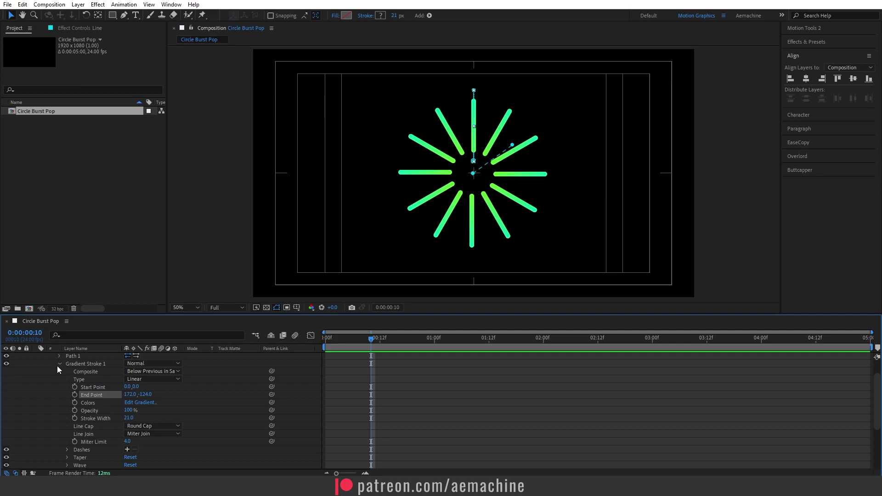
Collapse the Gradient Stroke and Shape 1 groups and preview the burst from the start.
{"action": "left_click", "coordinate": [59, 365]}
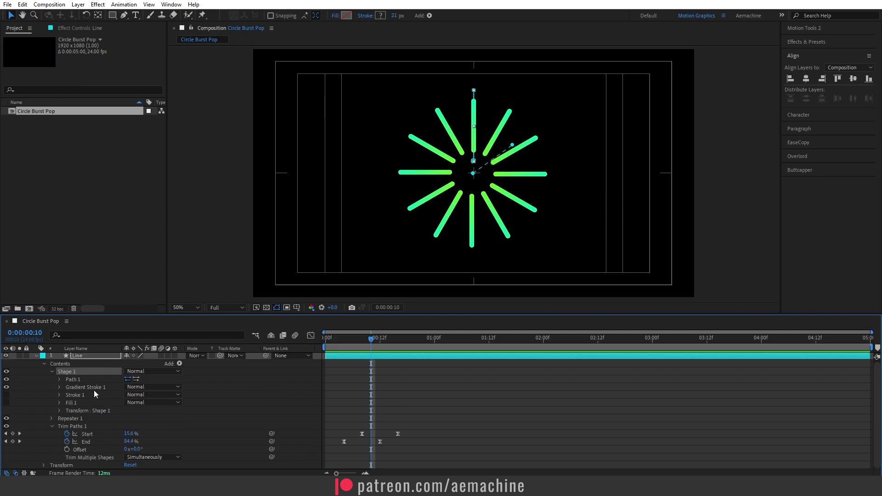
{"action": "left_click", "coordinate": [51, 371]}
{"action": "left_click", "coordinate": [329, 338]}
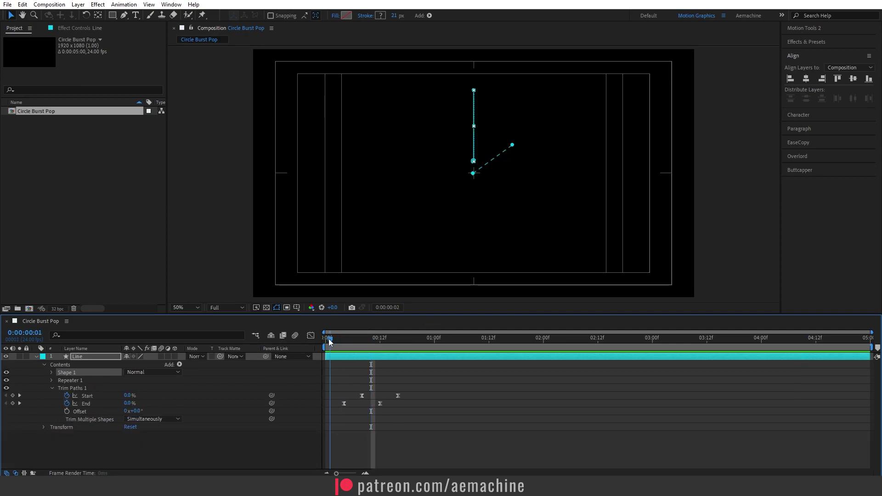
{"action": "key", "text": "space"}
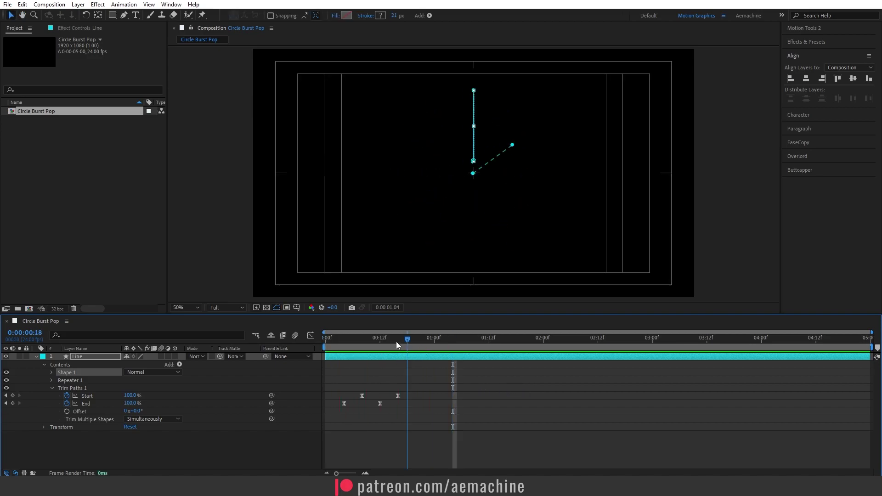
{"action": "key", "text": "space"}
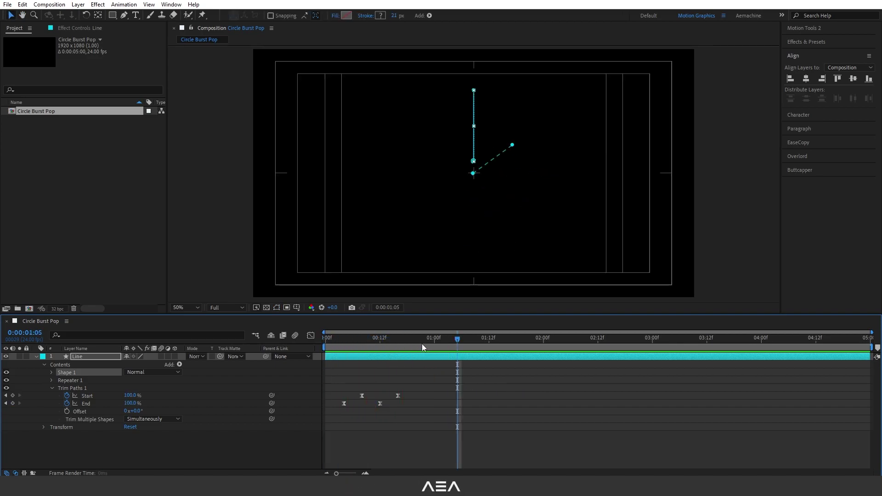
End the work area at 1 second and preview the one-second burst loop.
{"action": "left_click_drag", "start_coordinate": [407, 339], "coordinate": [434, 352]}
{"action": "key", "text": "n"}
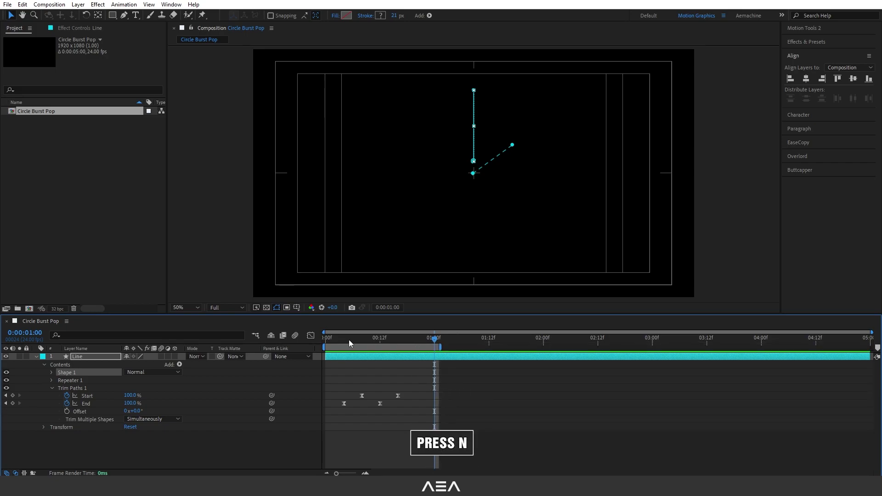
{"action": "left_click_drag", "start_coordinate": [349, 340], "coordinate": [380, 339]}
{"action": "key", "text": "space"}
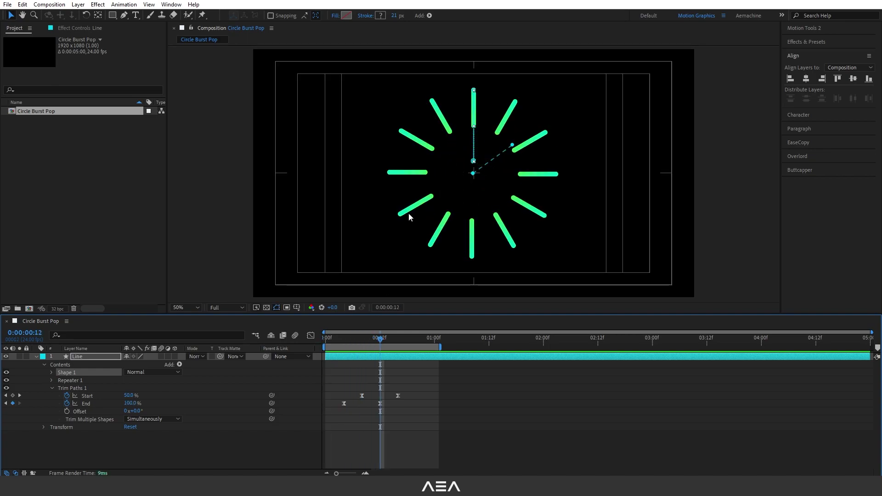
{"action": "left_click", "coordinate": [50, 389]}
{"action": "left_click", "coordinate": [56, 365]}
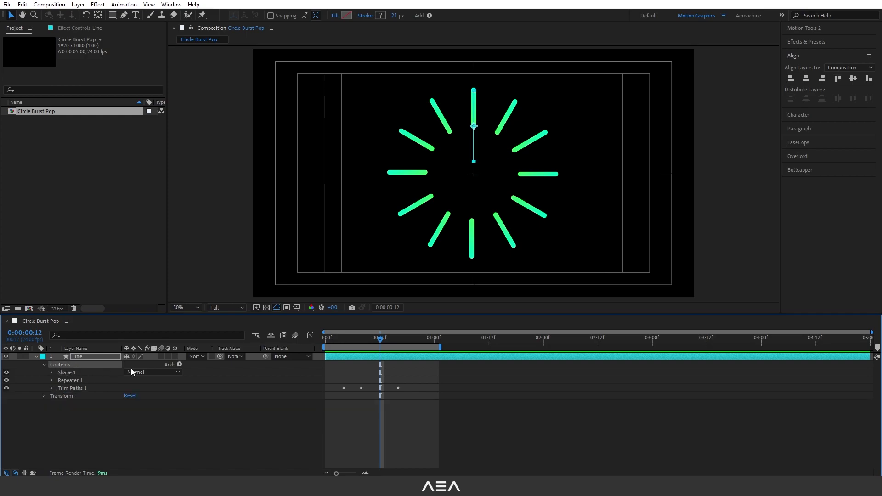
Add a Zig Zag to the lines with Size 17 and 5 ridges per segment.
{"action": "left_click", "coordinate": [179, 364]}
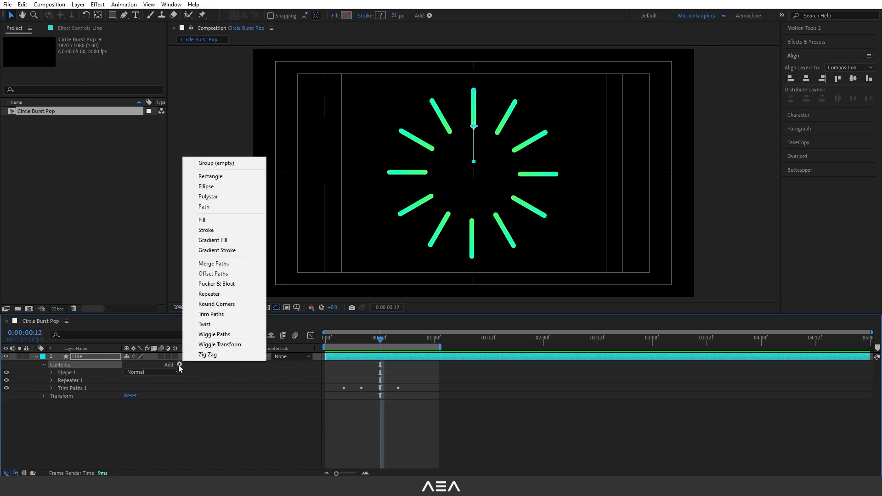
{"action": "left_click", "coordinate": [216, 355]}
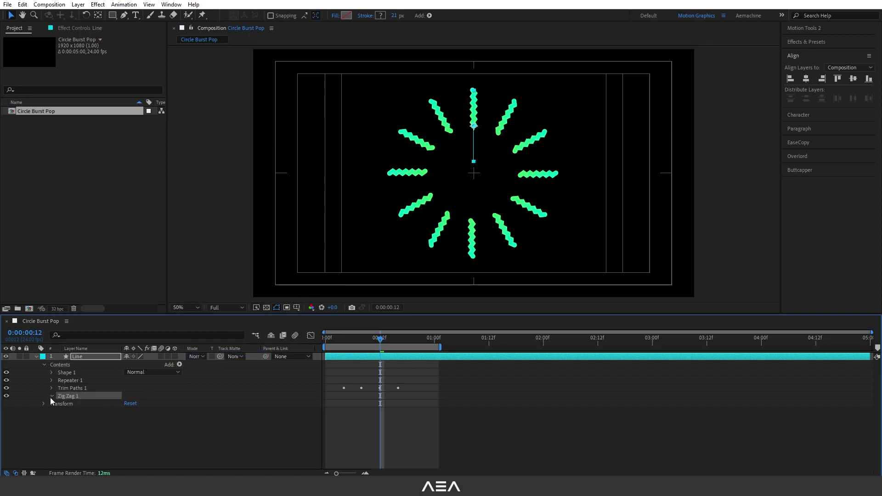
{"action": "left_click", "coordinate": [51, 396]}
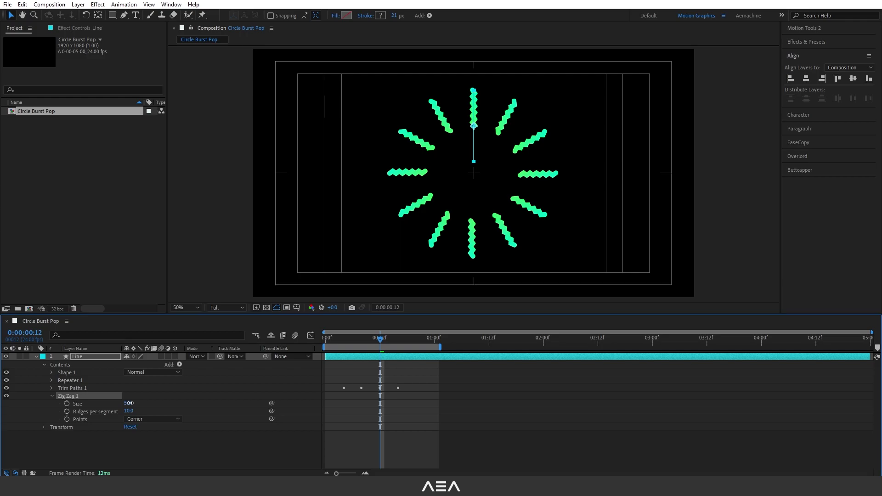
{"action": "mouse_move", "coordinate": [130, 402]}
{"action": "left_mouse_down"}
{"action": "mouse_move", "coordinate": [137, 403]}
{"action": "mouse_move", "coordinate": [117, 404]}
{"action": "mouse_move", "coordinate": [126, 405]}
{"action": "mouse_move", "coordinate": [121, 412]}
{"action": "left_mouse_up"}
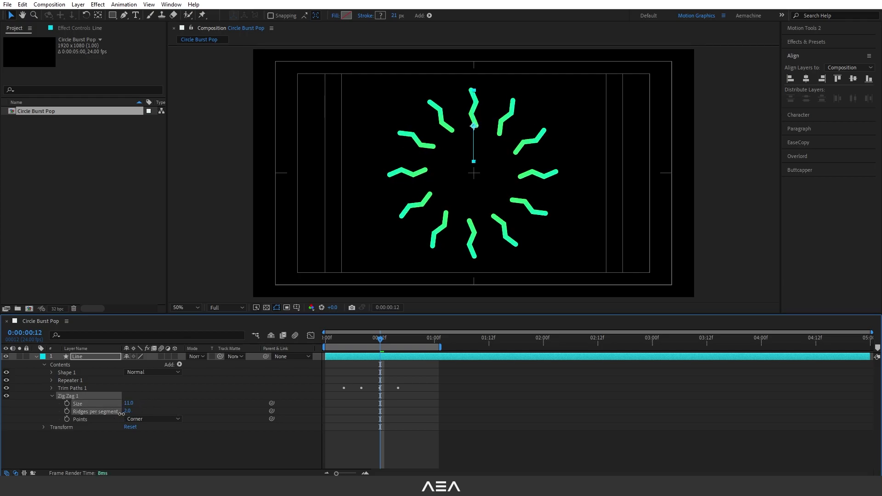
{"action": "left_click", "coordinate": [125, 411]}
{"action": "type", "text": "5"}
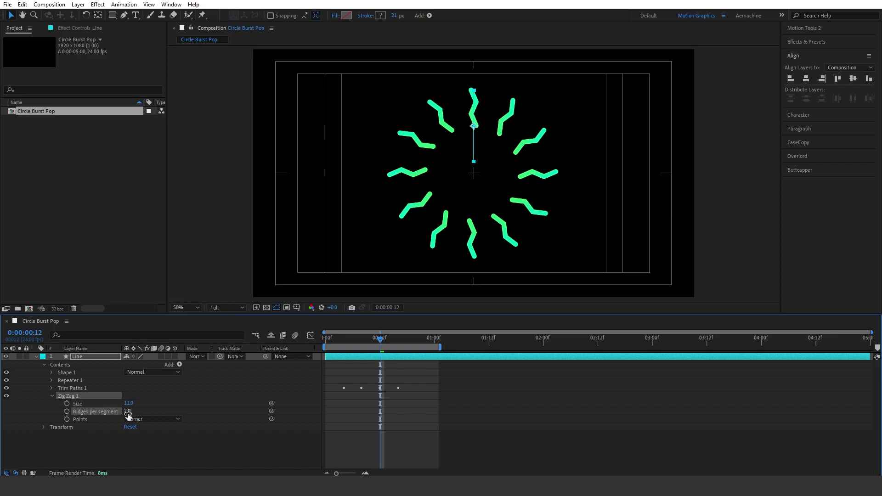
{"action": "key", "text": "Return"}
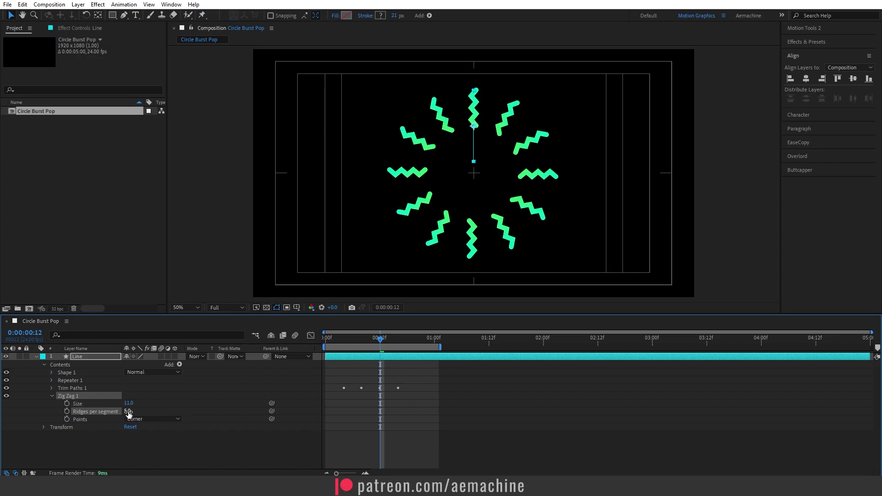
Try other ridge counts, revert to 5, and preview the zigzag burst.
{"action": "mouse_move", "coordinate": [128, 412]}
{"action": "left_mouse_down"}
{"action": "mouse_move", "coordinate": [120, 411]}
{"action": "mouse_move", "coordinate": [143, 402]}
{"action": "mouse_move", "coordinate": [117, 402]}
{"action": "mouse_move", "coordinate": [134, 402]}
{"action": "left_mouse_up"}
{"action": "key", "text": "ctrl+z"}
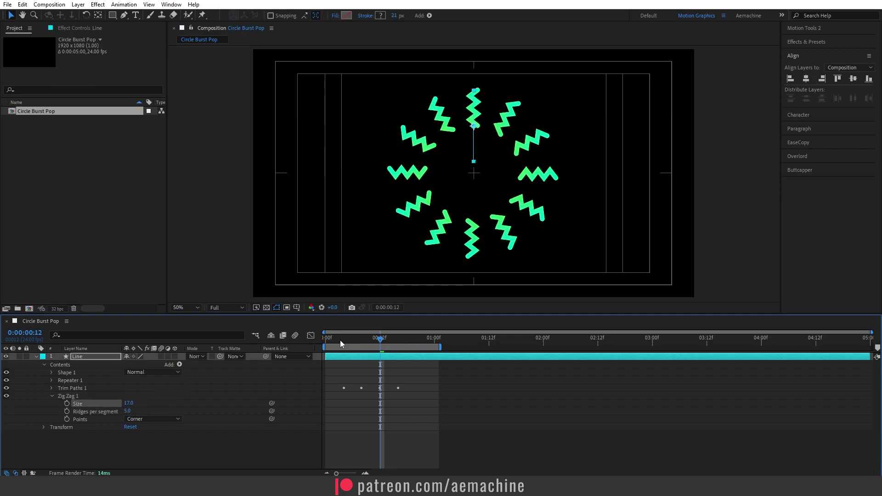
{"action": "left_click", "coordinate": [340, 341]}
{"action": "key", "text": "space"}
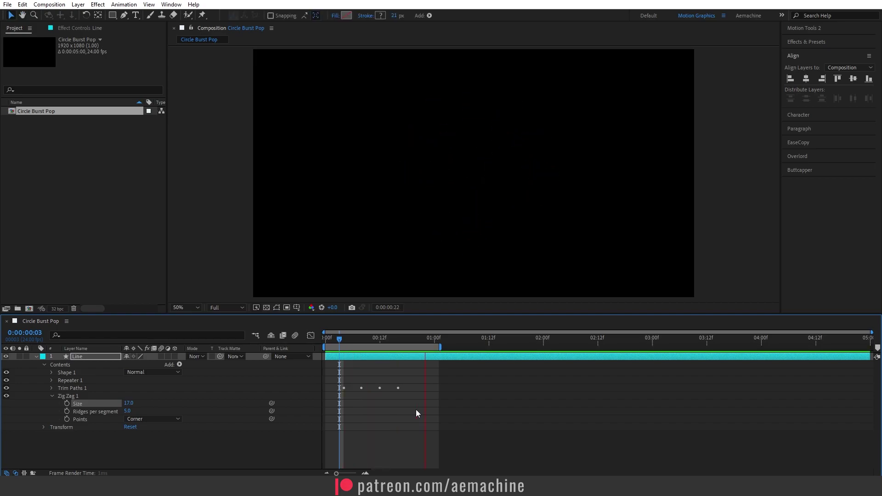
Set Zig Zag 1 Size to 14 and lower the Gradient Stroke width to 11.
{"action": "mouse_move", "coordinate": [128, 403]}
{"action": "left_mouse_down"}
{"action": "mouse_move", "coordinate": [142, 405]}
{"action": "mouse_move", "coordinate": [127, 407]}
{"action": "left_mouse_up"}
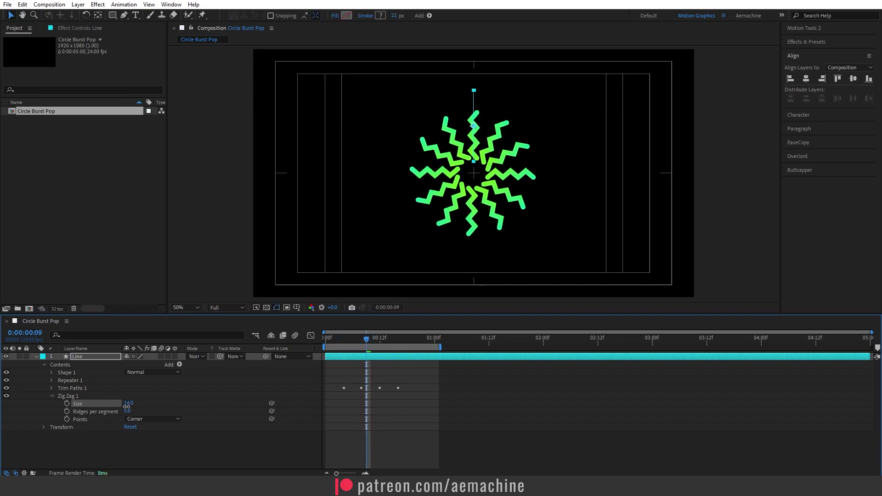
{"action": "left_click", "coordinate": [51, 373]}
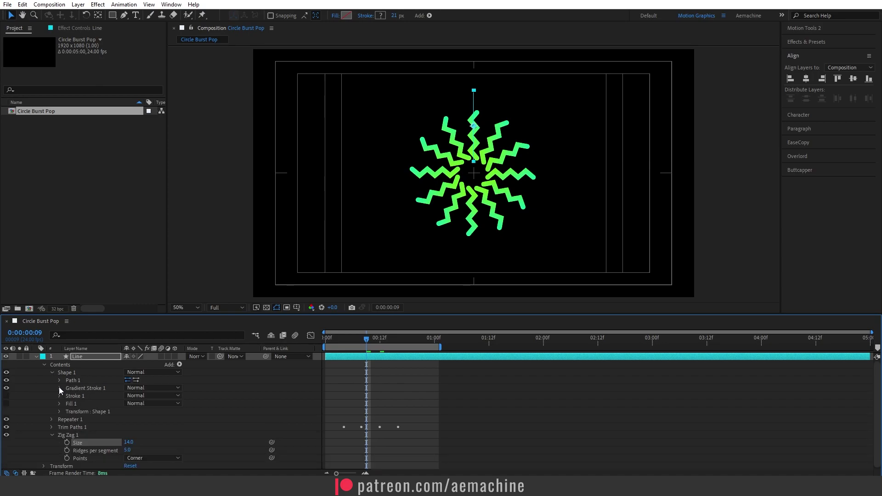
{"action": "left_click", "coordinate": [60, 388]}
{"action": "left_click_drag", "start_coordinate": [129, 418], "coordinate": [125, 418]}
{"action": "scroll", "coordinate": [57, 389], "scroll_direction": "up", "scroll_amount": 1}
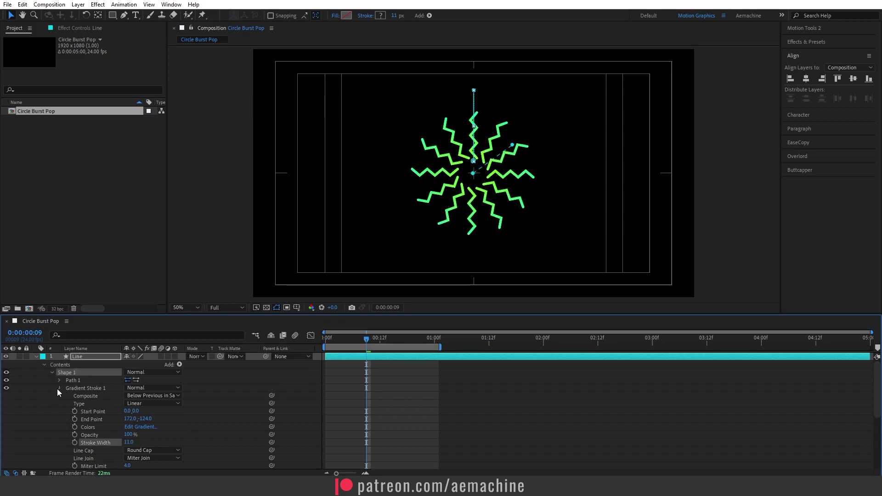
{"action": "left_click", "coordinate": [57, 389]}
{"action": "left_click", "coordinate": [52, 371]}
Add a second Zig Zag to the lines with Size 4 and Ridges 4.
{"action": "left_click", "coordinate": [179, 364]}
{"action": "left_click", "coordinate": [209, 359]}
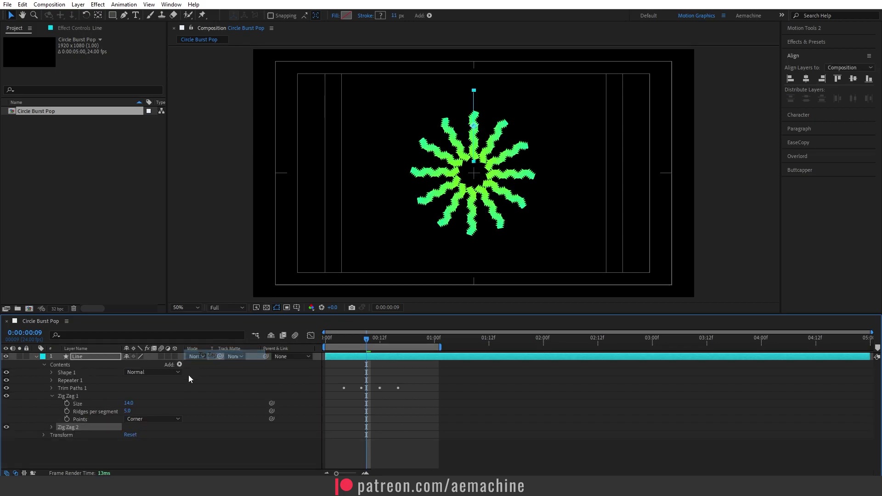
{"action": "left_click", "coordinate": [51, 427]}
{"action": "left_click", "coordinate": [121, 437]}
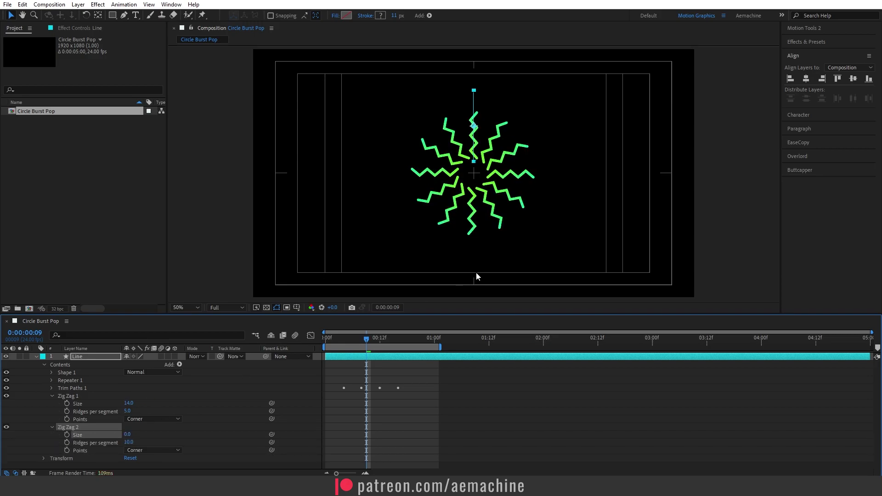
{"action": "key", "text": "slash"}
{"action": "mouse_move", "coordinate": [127, 434]}
{"action": "left_mouse_down"}
{"action": "mouse_move", "coordinate": [138, 445]}
{"action": "mouse_move", "coordinate": [121, 445]}
{"action": "left_mouse_up"}
Preview the jagged burst from near the start, then switch Zig Zag 2 off.
{"action": "left_click", "coordinate": [350, 341]}
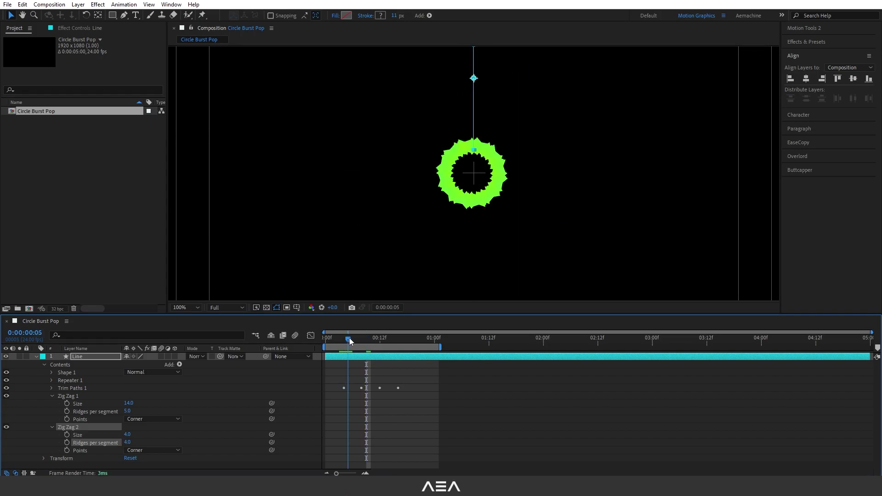
{"action": "key", "text": "Page_Up"}
{"action": "key", "text": "Page_Up"}
{"action": "key", "text": "Page_Up"}
{"action": "key", "text": "Page_Up"}
{"action": "key", "text": "comma"}
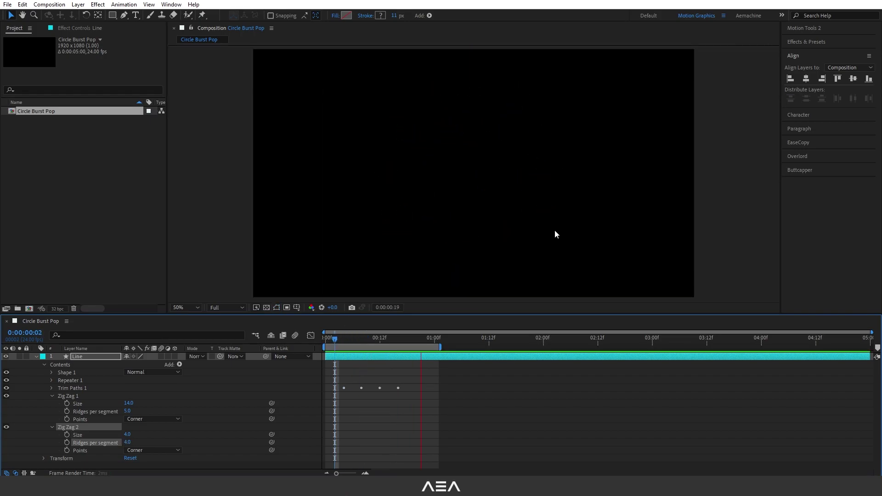
{"action": "key", "text": "space"}
{"action": "key", "text": "apostrophe"}
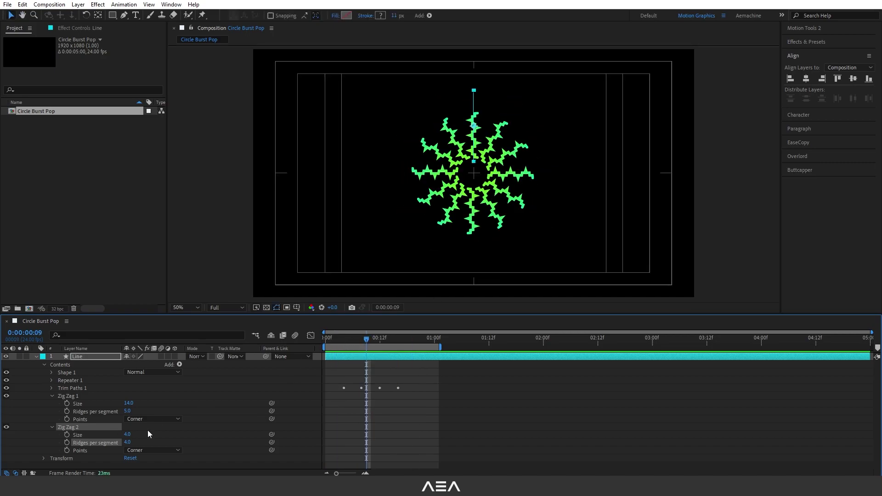
{"action": "left_click", "coordinate": [7, 427]}
{"action": "left_click", "coordinate": [52, 396]}
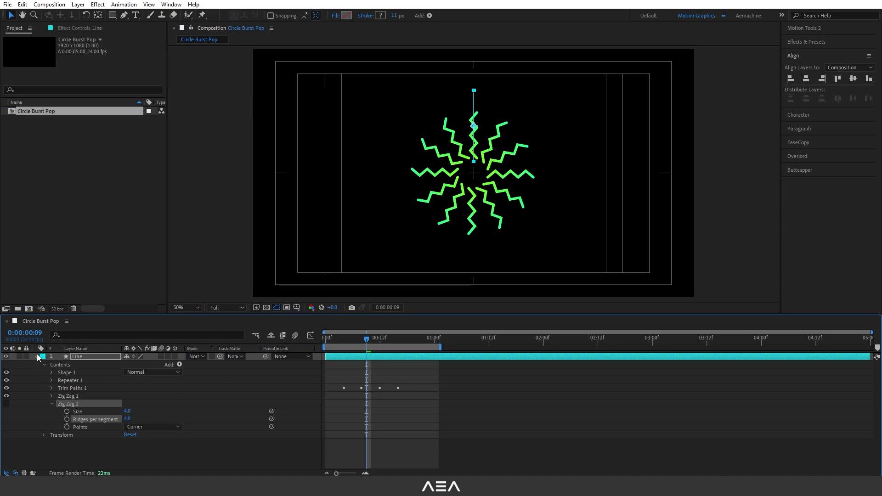
{"action": "left_click", "coordinate": [37, 357]}
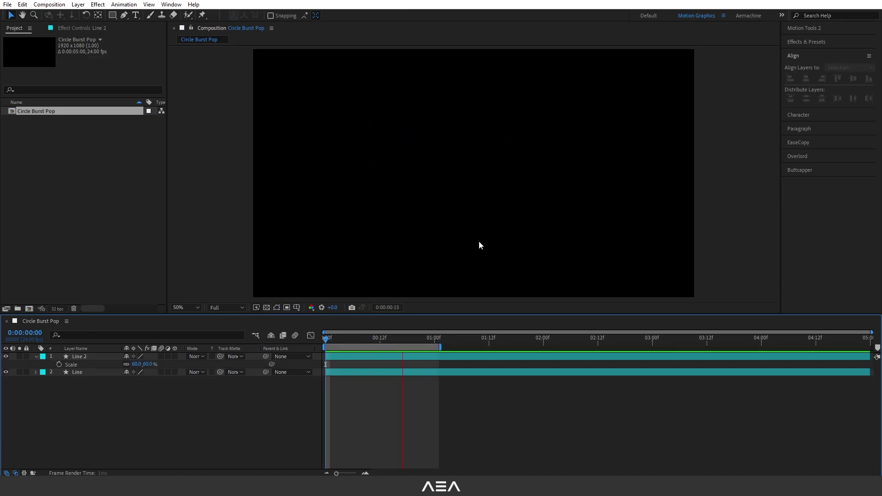
At frame 8, duplicate the small Line 2 burst to create Line 3.
{"action": "key", "text": "apostrophe"}
{"action": "left_click_drag", "start_coordinate": [335, 335], "coordinate": [362, 339]}
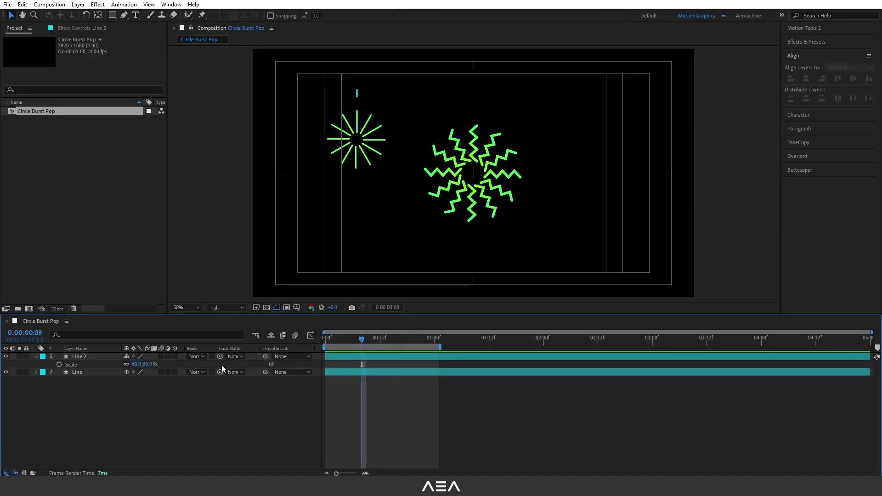
{"action": "left_click", "coordinate": [82, 356]}
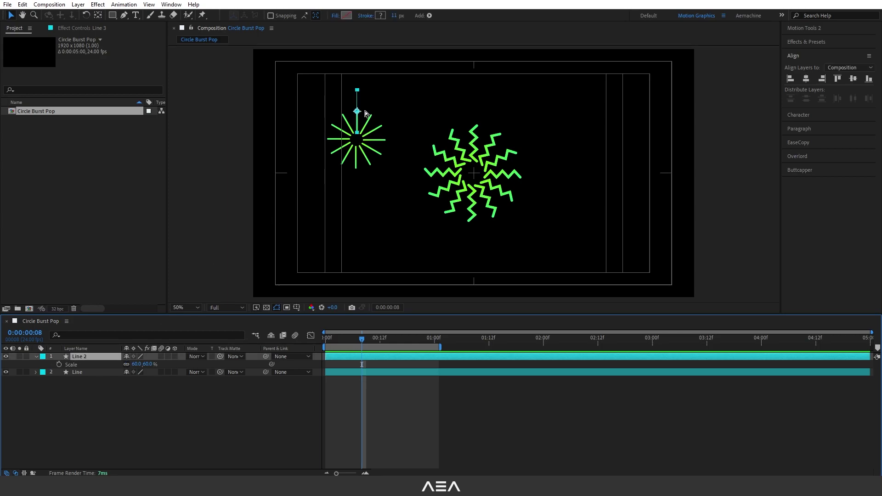
{"action": "key", "text": "ctrl+d"}
Move Line 3 to the comp's right side, start it slightly later, and preview all bursts.
{"action": "left_click_drag", "start_coordinate": [366, 113], "coordinate": [608, 117]}
{"action": "left_click_drag", "start_coordinate": [385, 356], "coordinate": [410, 356]}
{"action": "key", "text": "Home"}
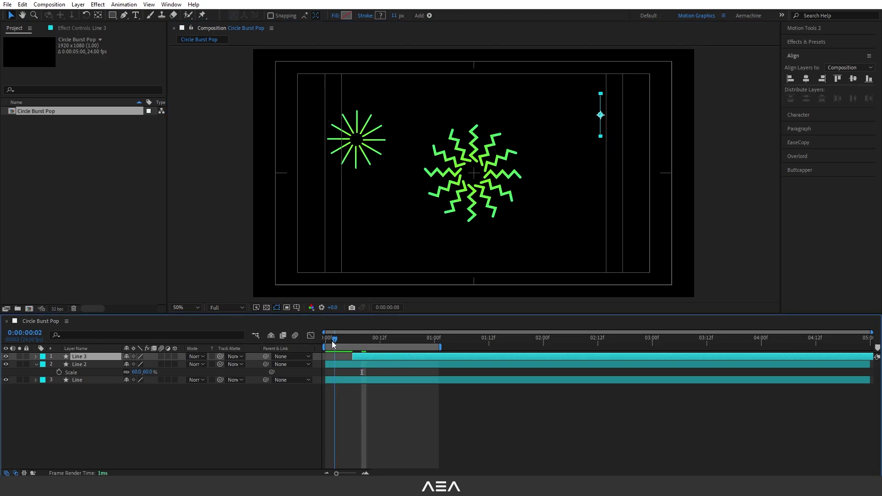
{"action": "key", "text": "space"}
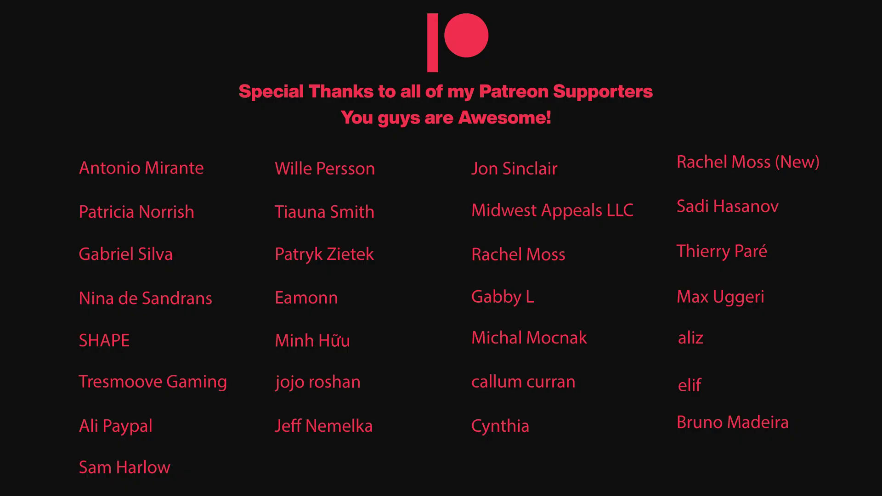